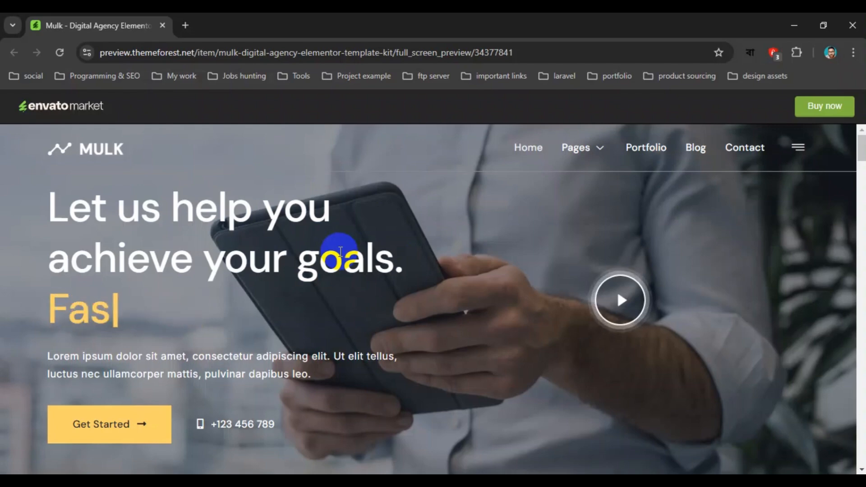
Step: Review the Mulk template kit's home page demo from the hero section to the footer and follow its Get Started link
scroll(340, 252, "down", 1)
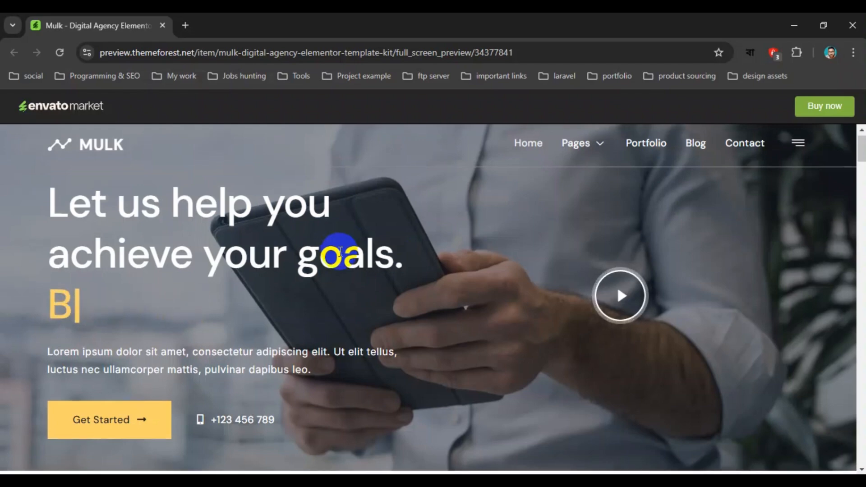
scroll(339, 252, "down", 8)
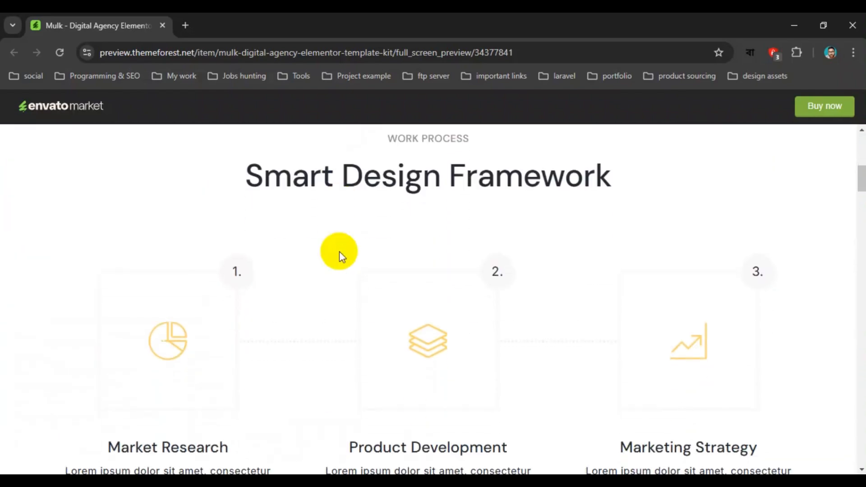
scroll(339, 252, "down", 10)
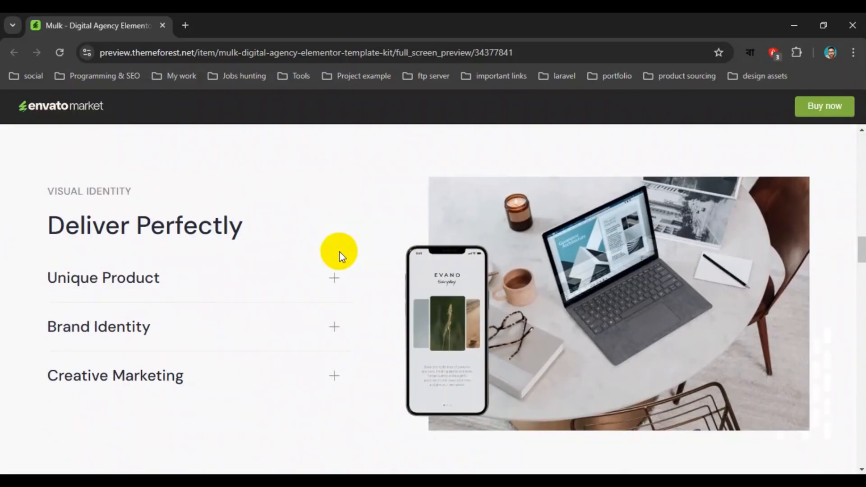
scroll(339, 251, "down", 12)
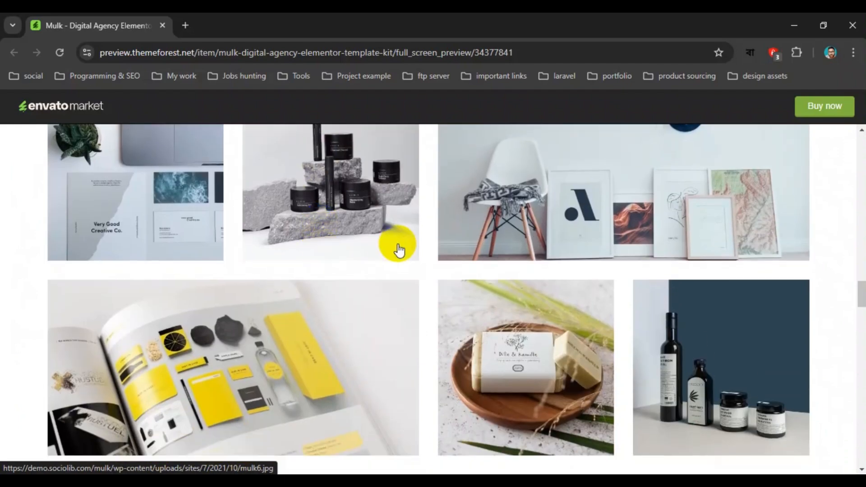
scroll(397, 248, "up", 3)
scroll(397, 246, "down", 10)
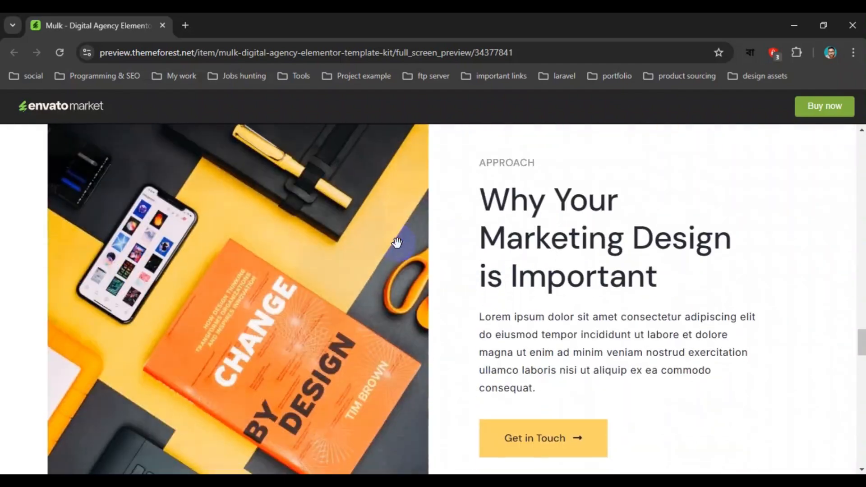
scroll(396, 242, "down", 15)
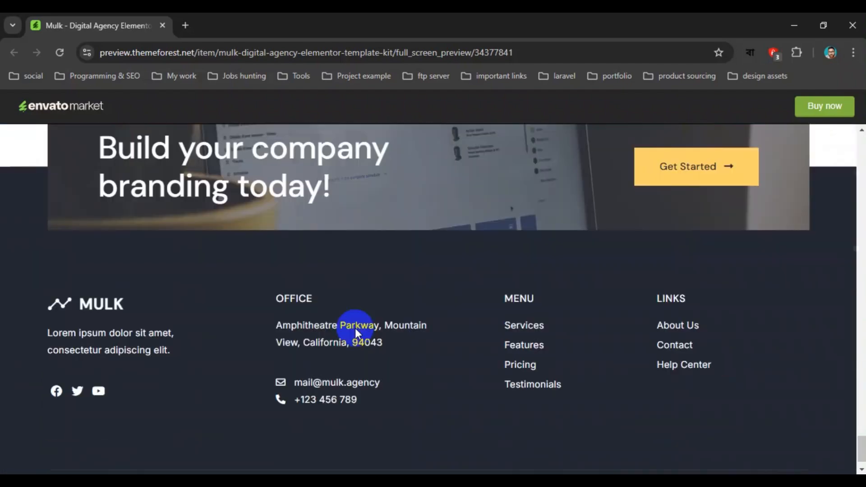
scroll(355, 328, "down", 1)
scroll(351, 270, "up", 7)
scroll(357, 265, "down", 6)
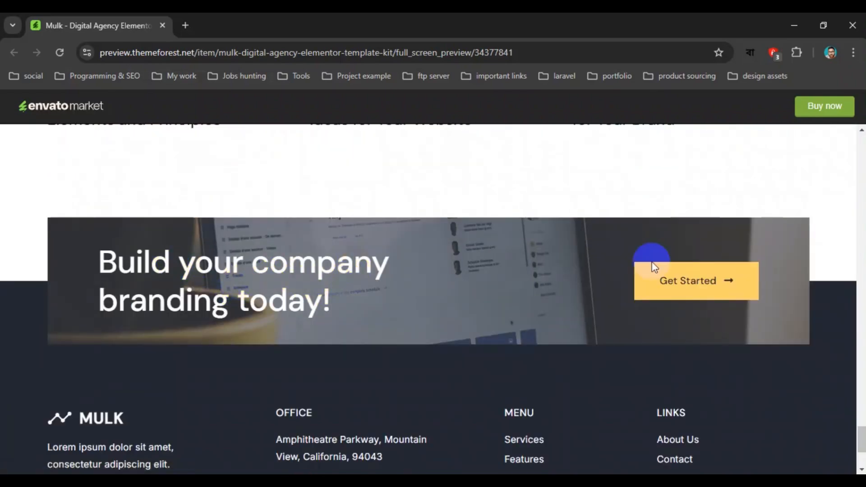
left_click(682, 291)
Step: Open the demo's Service page and look through its sections
mouse_move(582, 148)
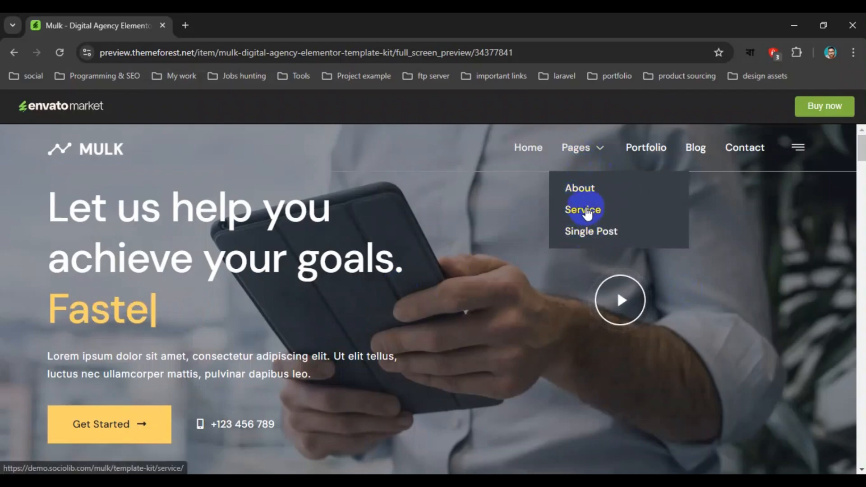
left_click(586, 212)
scroll(371, 288, "down", 20)
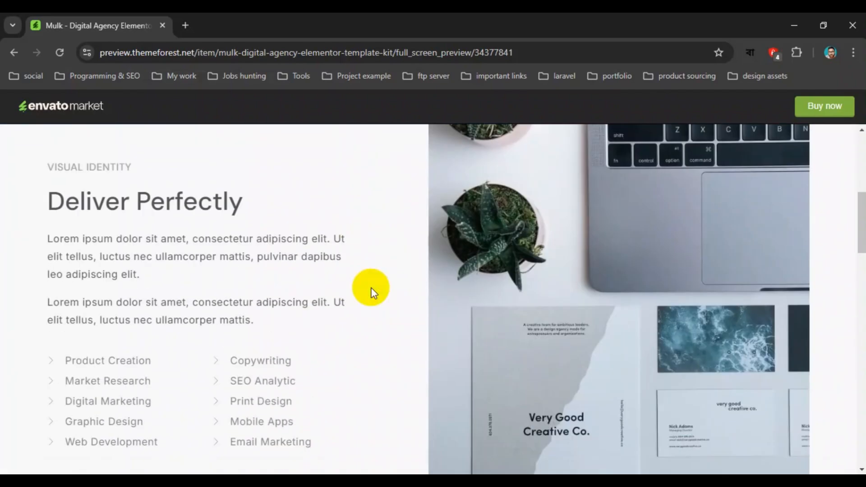
scroll(370, 291, "up", 20)
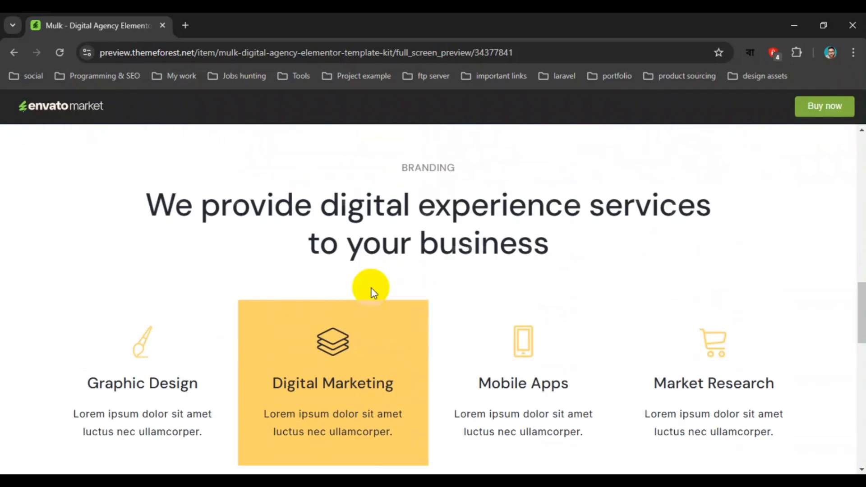
Step: Open the demo's Single Post page and skim its layout
mouse_move(581, 149)
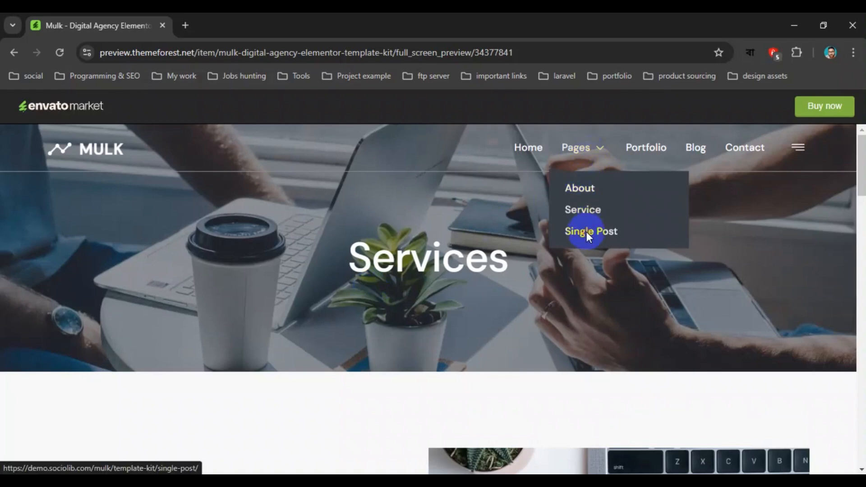
left_click(587, 232)
scroll(306, 290, "down", 10)
scroll(305, 291, "up", 10)
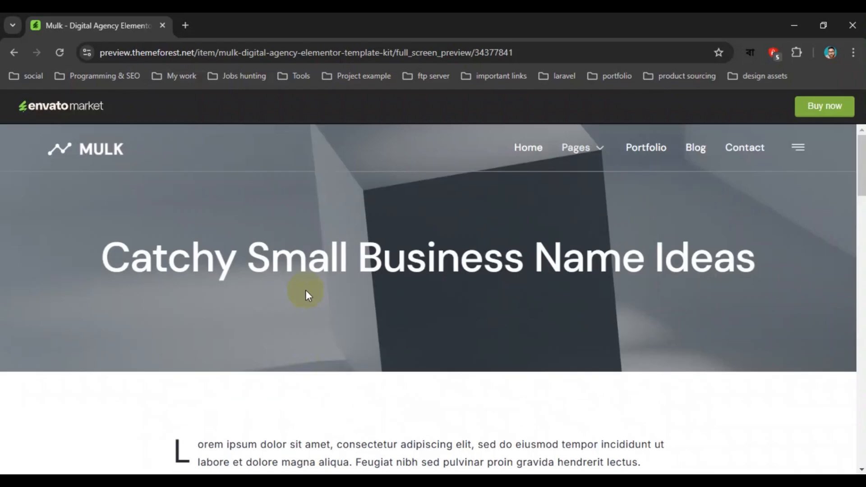
Step: Open the demo's Portfolio page and browse the project images in the gallery's enlarged view
left_click(633, 153)
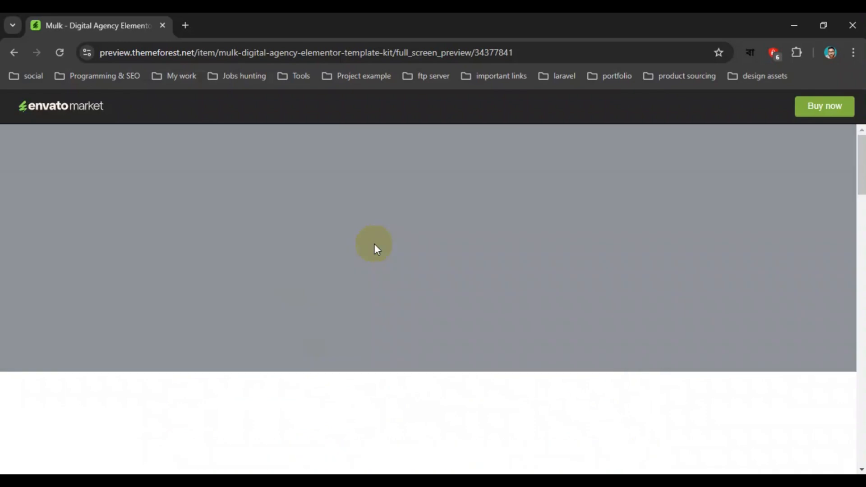
scroll(375, 244, "down", 5)
left_click(150, 269)
left_click(838, 299)
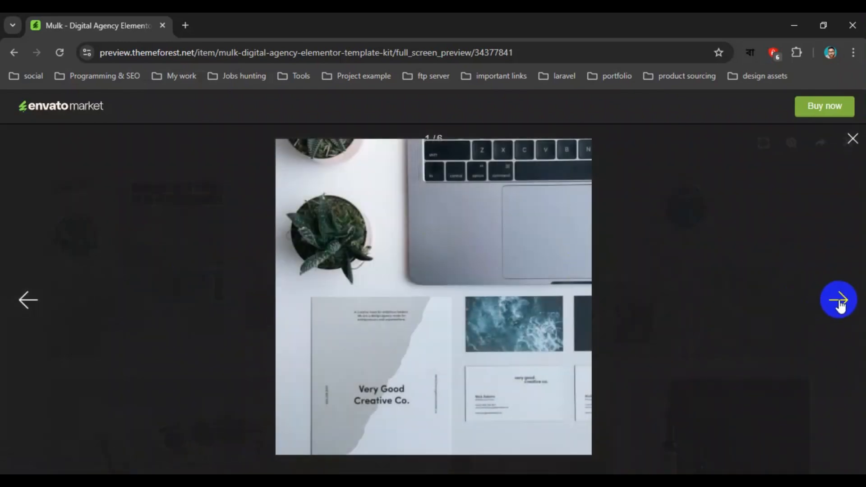
left_click(839, 300)
left_click(839, 300)
left_click(839, 300)
left_click(839, 300)
left_click(852, 138)
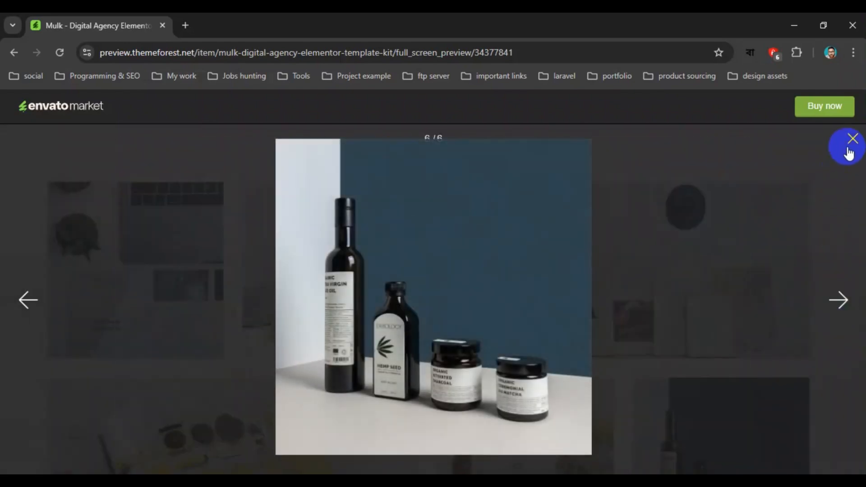
scroll(427, 326, "down", 2)
scroll(426, 329, "up", 8)
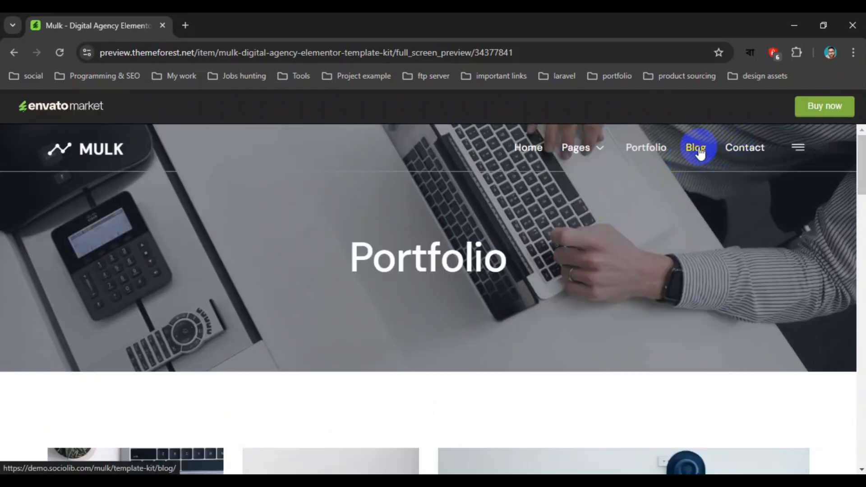
Step: Open the demo's Blog page and read through the "What Makes Good Design?: Elements and Principles" post
scroll(356, 293, "down", 6)
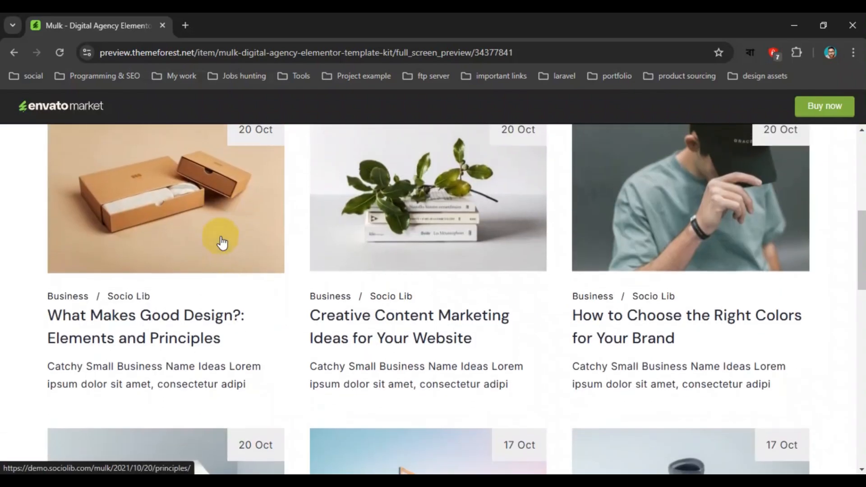
left_click(176, 202)
scroll(297, 245, "down", 10)
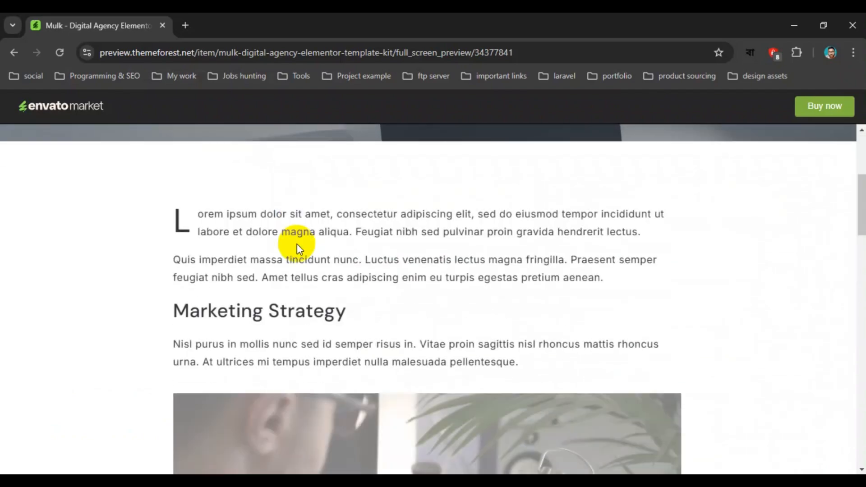
scroll(297, 246, "down", 8)
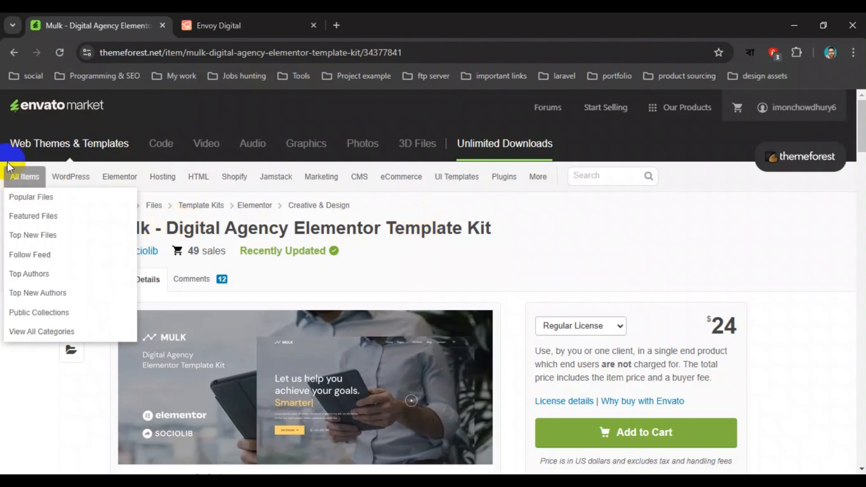
Step: Switch to the Envoy Digital site, find the Mulk free download product and download its template kit zip from Google Drive
mouse_move(70, 176)
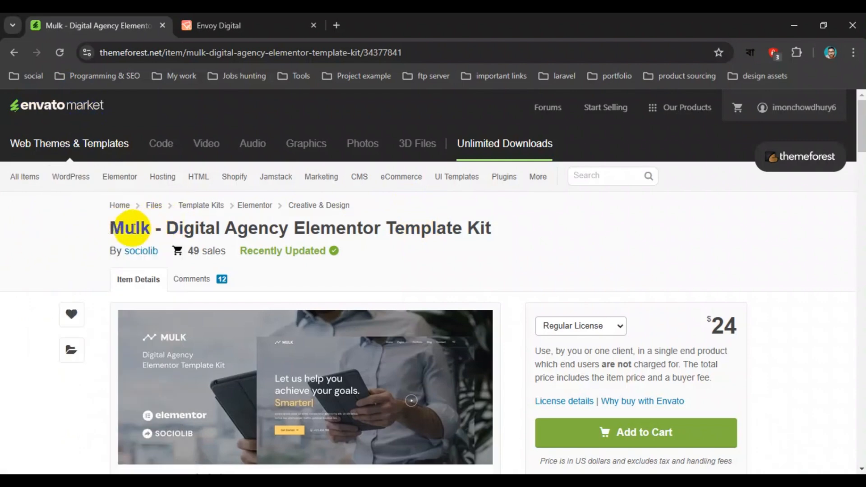
left_click(249, 18)
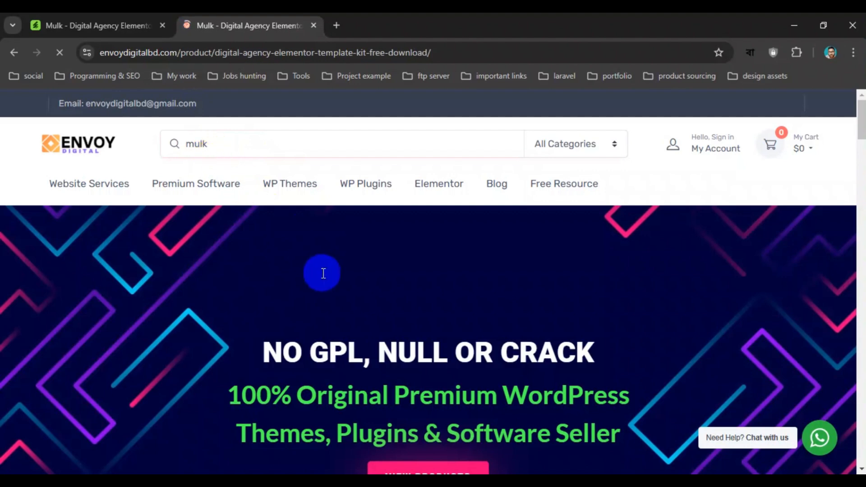
scroll(605, 320, "down", 1)
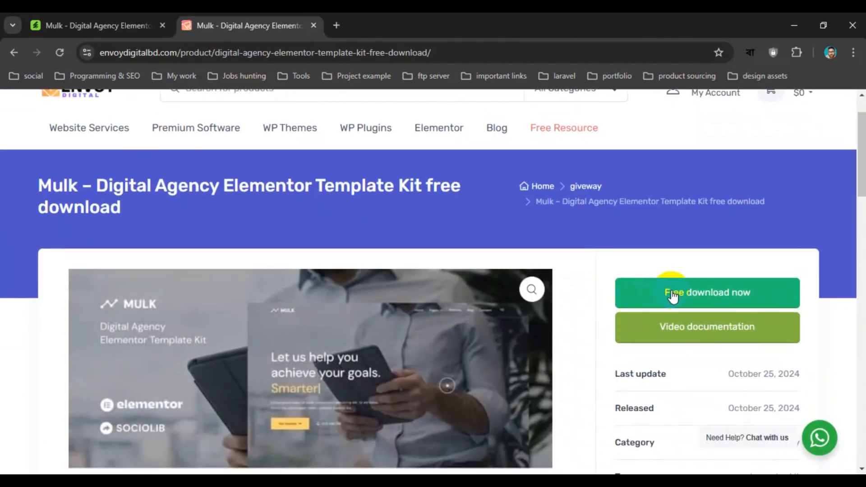
left_click(708, 296)
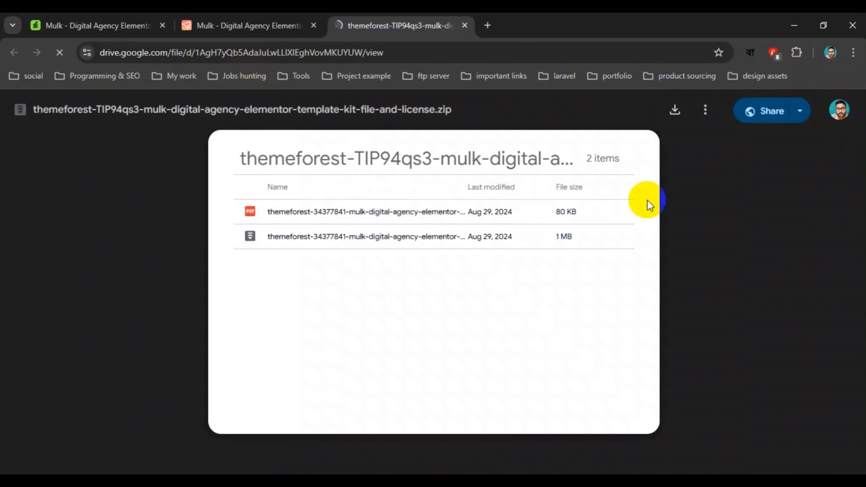
left_click(676, 113)
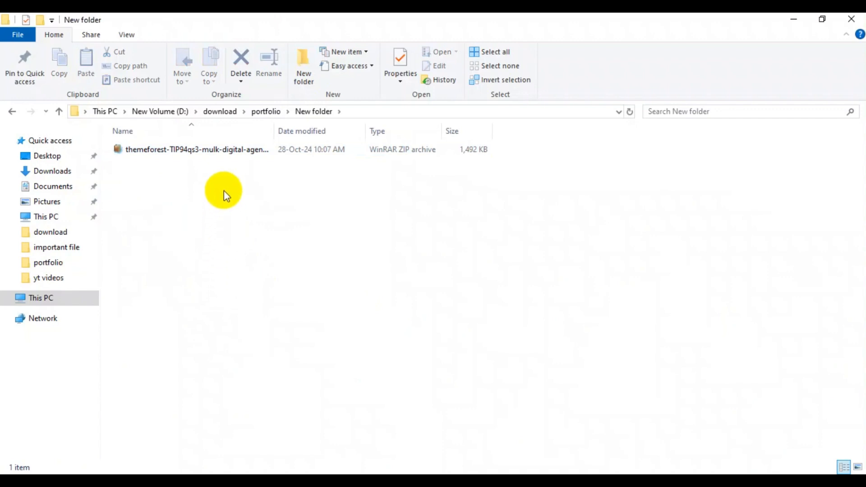
Step: Extract the downloaded Mulk zip archive into the current folder
left_click(197, 150)
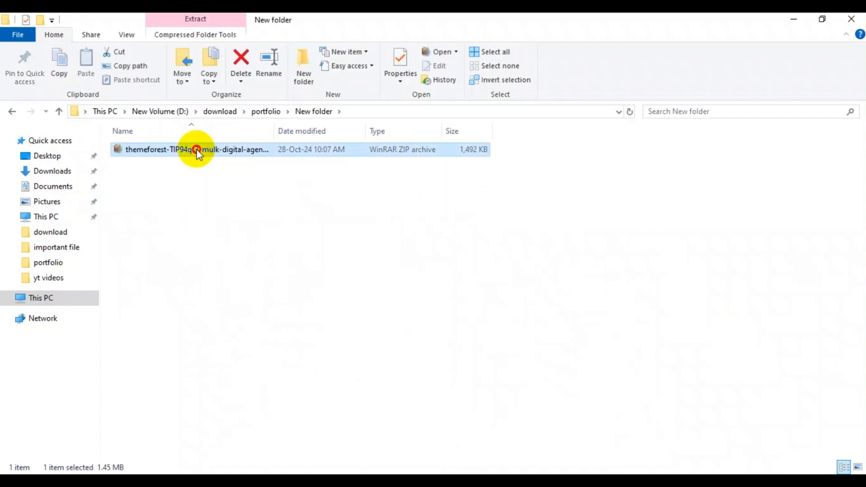
right_click(197, 154)
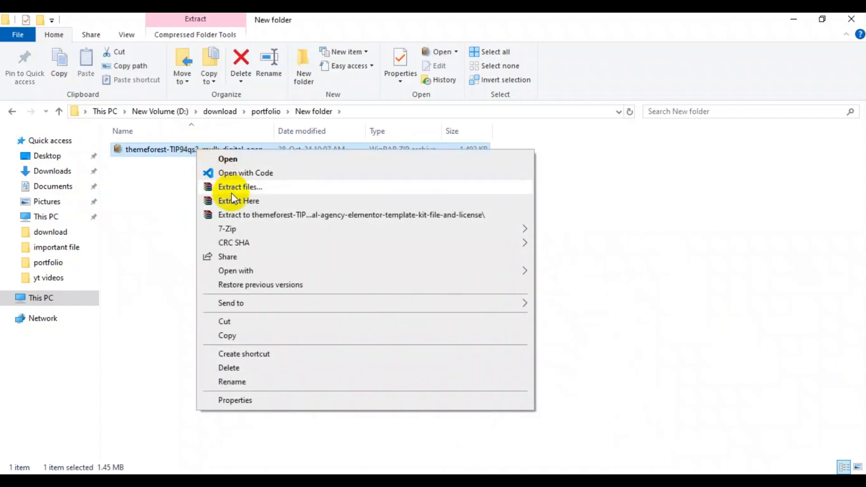
left_click(240, 202)
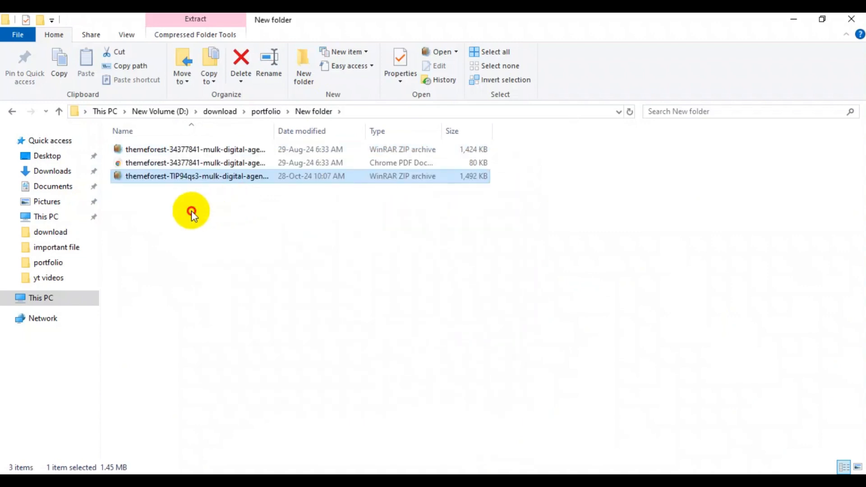
Step: Delete the extracted PDF and the original downloaded archive, keeping only the inner template kit zip
left_click(191, 210)
left_click(233, 165)
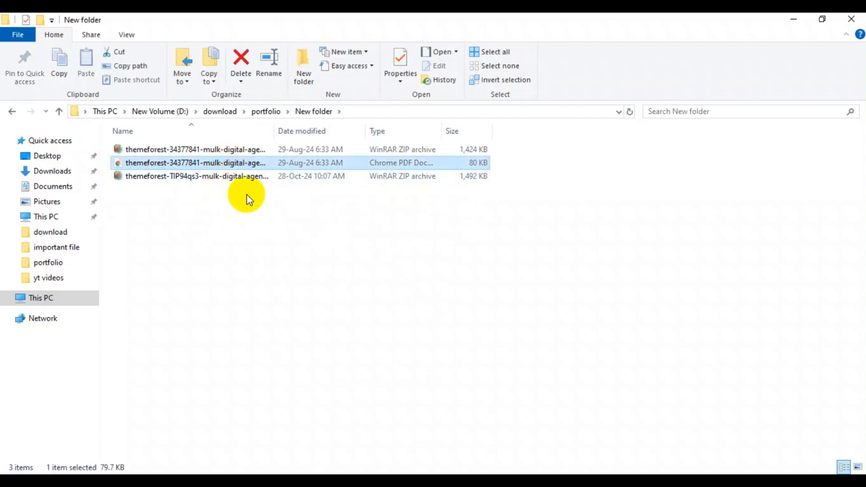
left_click(230, 178, "ctrl")
left_click(241, 63)
Step: Inspect the contents of the remaining template kit zip in WinRAR and close the archive
double_click(245, 149)
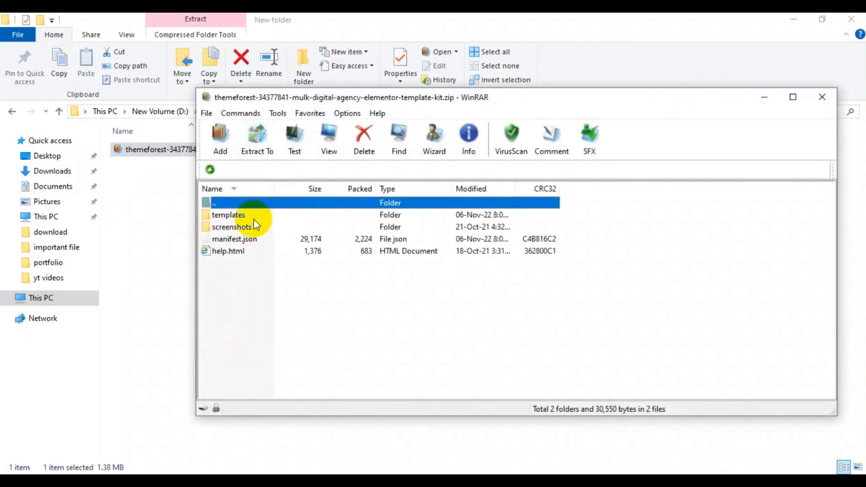
left_click(819, 99)
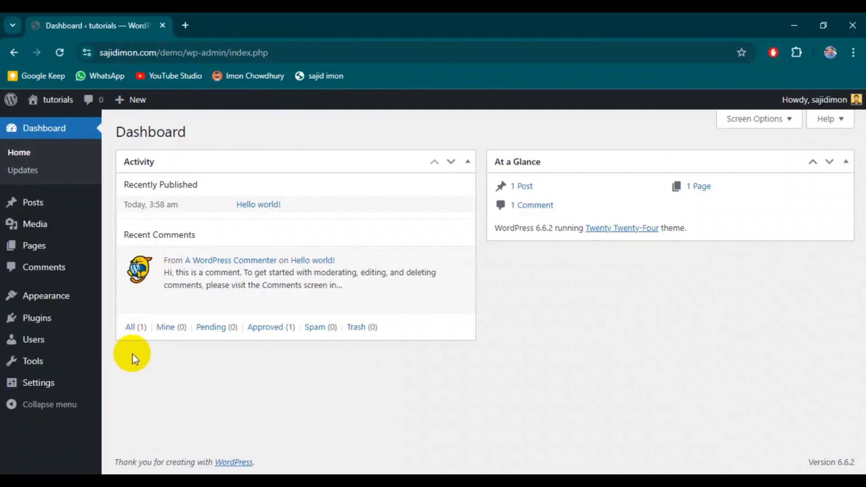
Step: In the WordPress dashboard, search the new plugins for "elementor" and install Elementor Website Builder
mouse_move(58, 325)
left_click(151, 343)
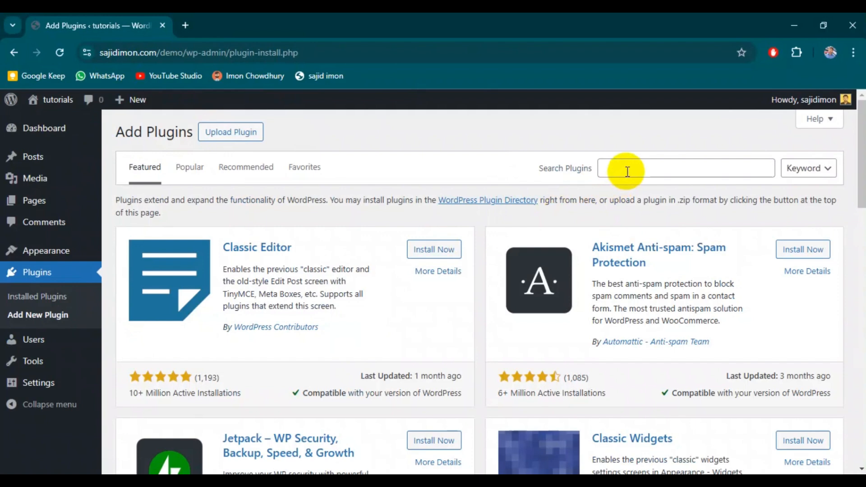
left_click(627, 172)
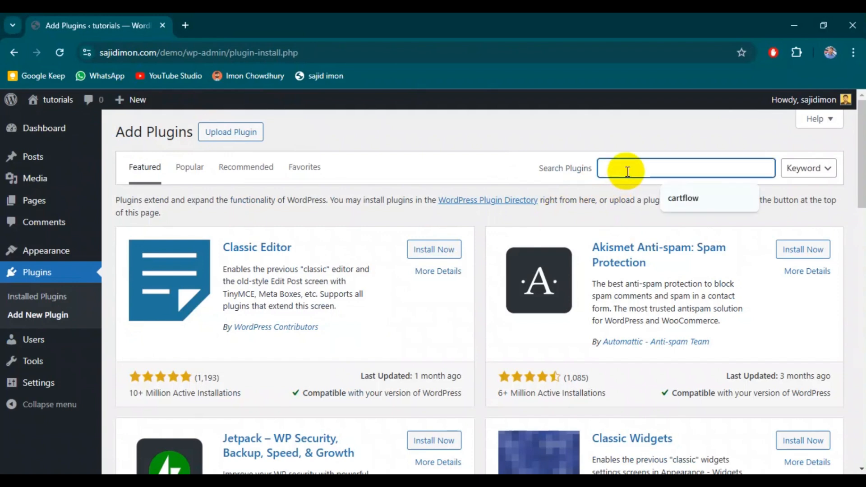
type("elementor")
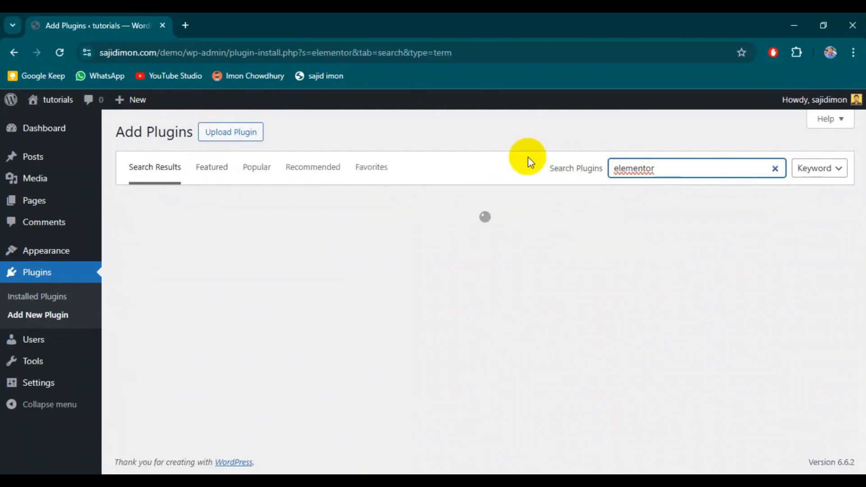
left_click(528, 156)
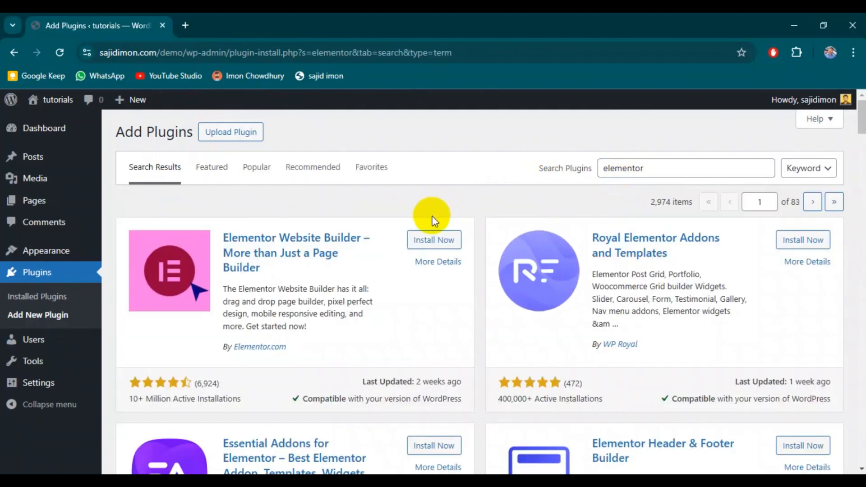
left_click(433, 243)
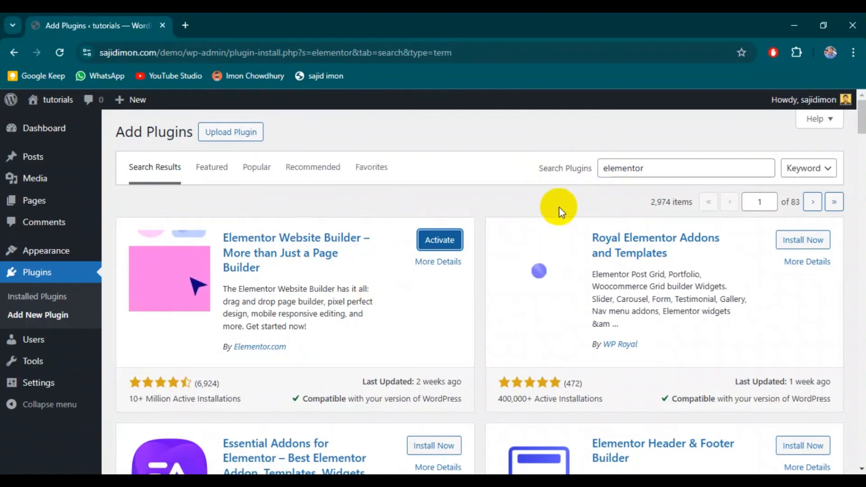
Step: Search the new plugins for "envato elements" and install Envato Elements – Photos & Elementor Templates
double_click(657, 166)
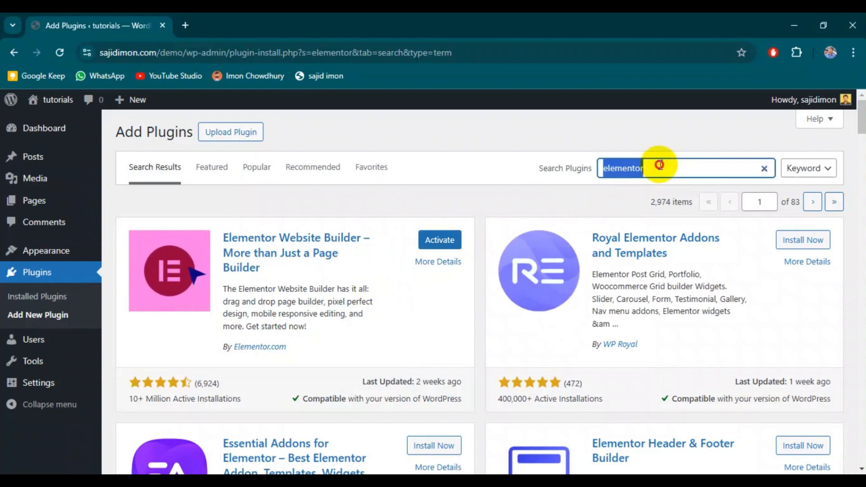
key("BackSpace")
type("e")
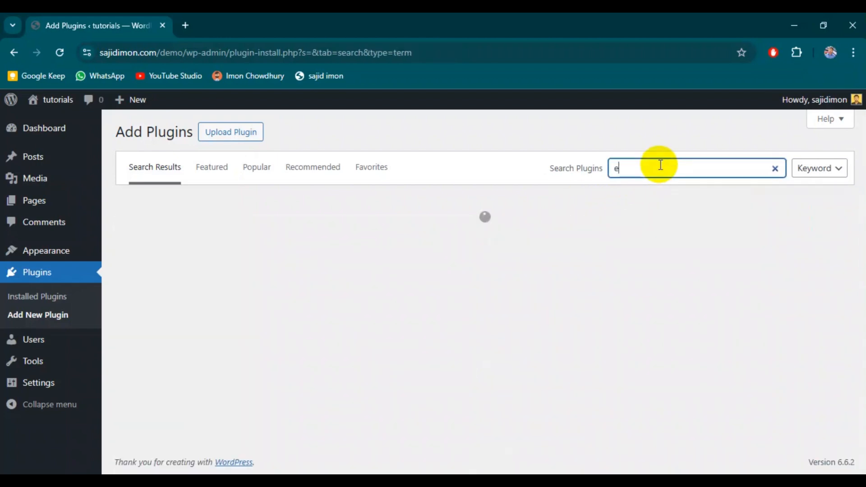
type("nvato element")
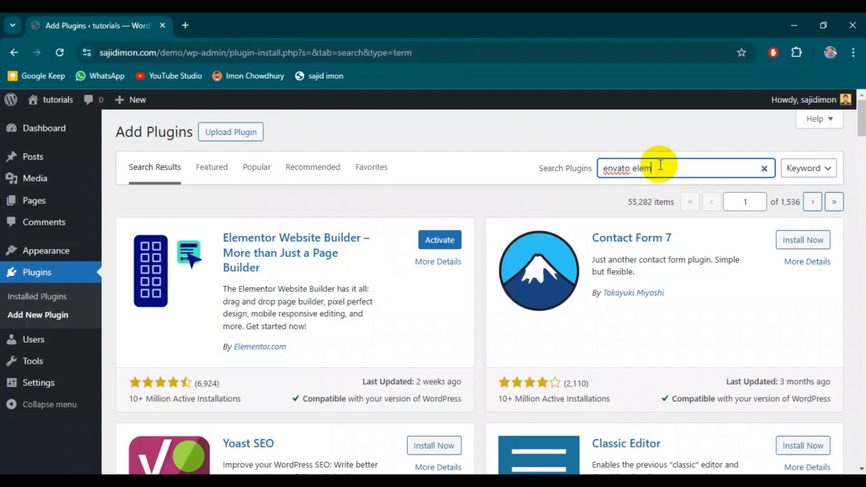
type("s")
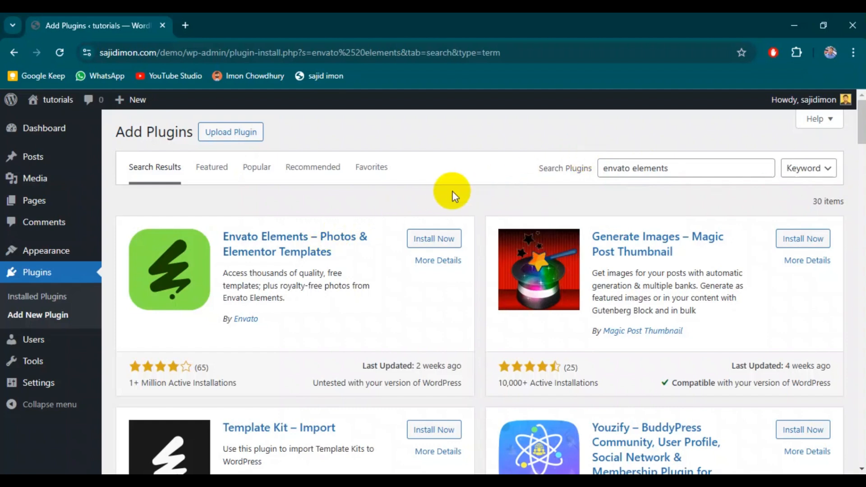
left_click(433, 238)
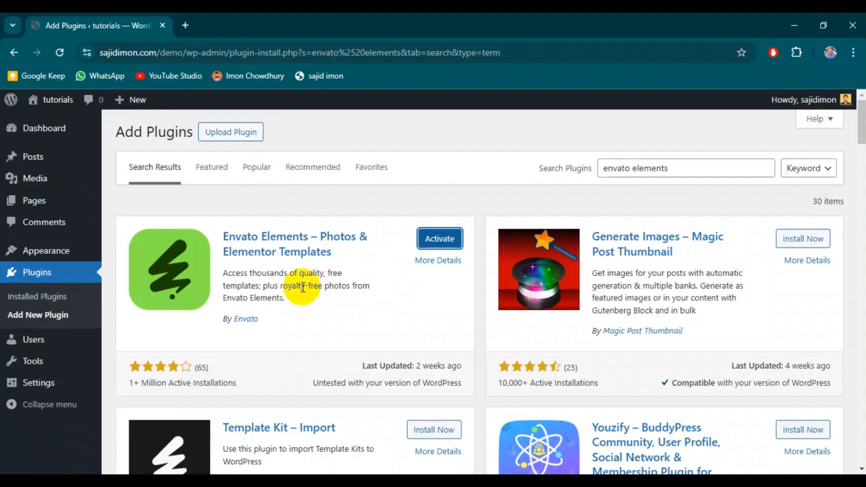
Step: Activate Elementor among the installed plugins and exit its Getting Started onboarding back to the dashboard
left_click(29, 303)
left_click(31, 301)
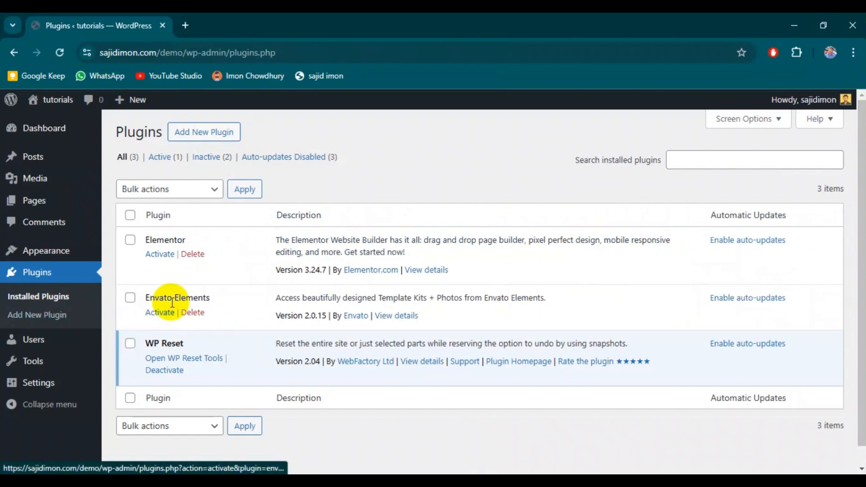
left_click(158, 256)
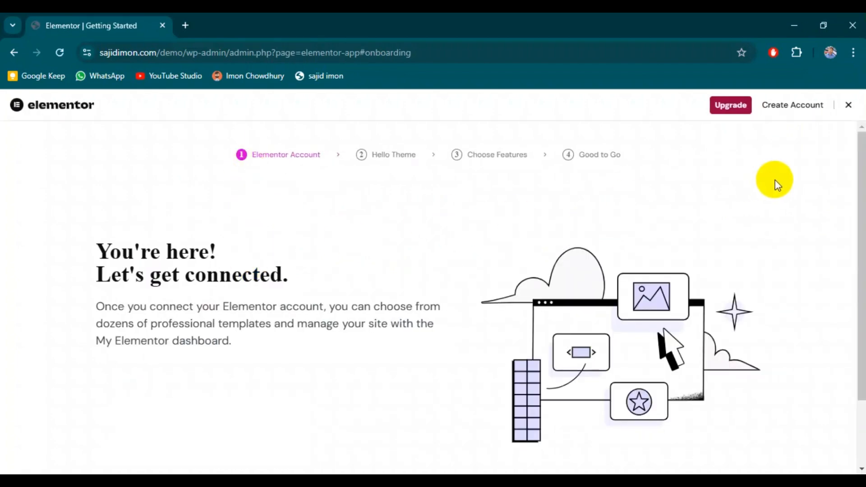
scroll(407, 271, "down", 3)
scroll(408, 272, "up", 3)
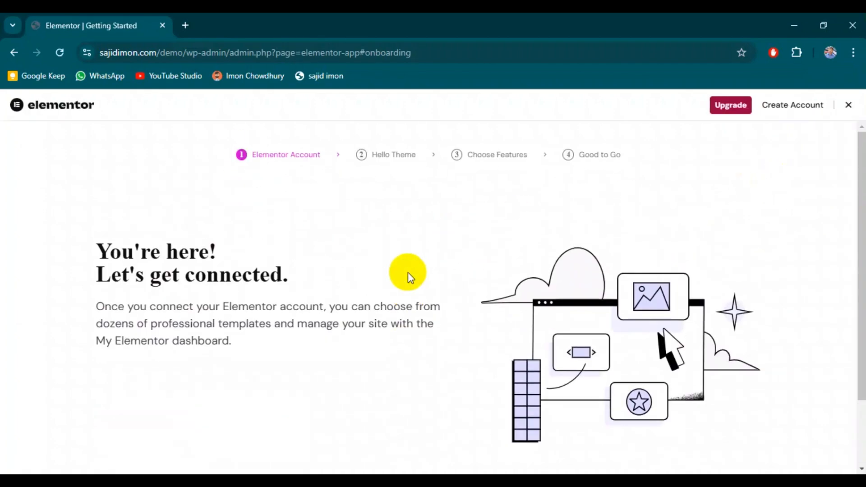
left_click(848, 107)
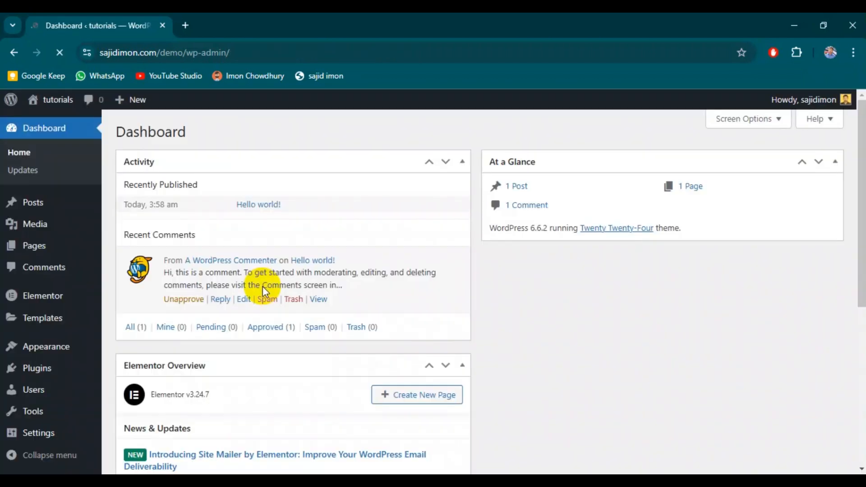
Step: Return to the installed plugins and activate Envato Elements
scroll(142, 332, "down", 1)
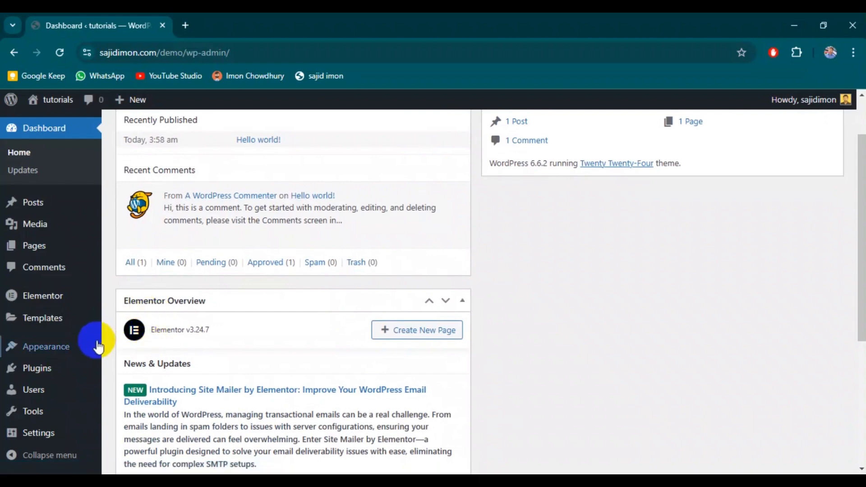
left_click(63, 358)
mouse_move(54, 372)
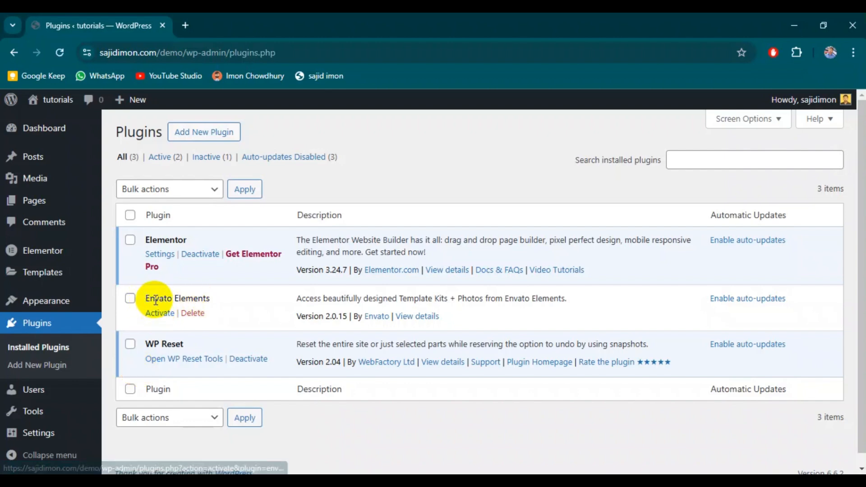
left_click(157, 313)
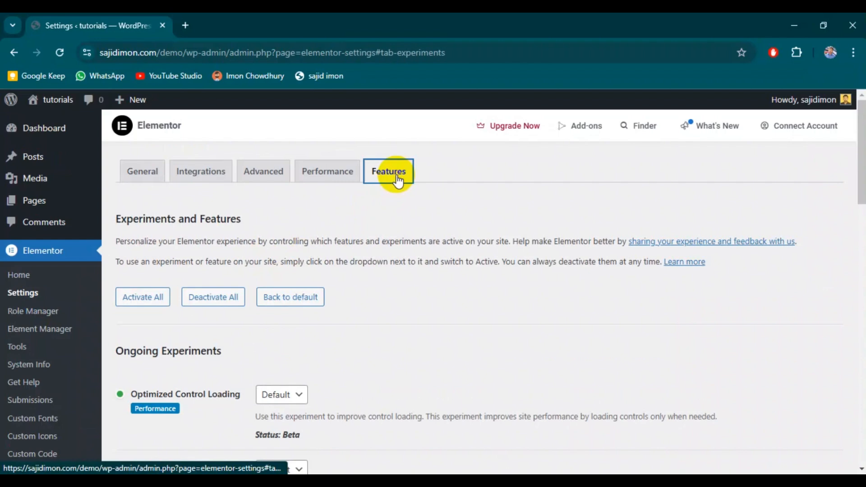
Step: Set the Flexbox Container feature to Active in Elementor's feature settings and save the changes
scroll(307, 303, "down", 5)
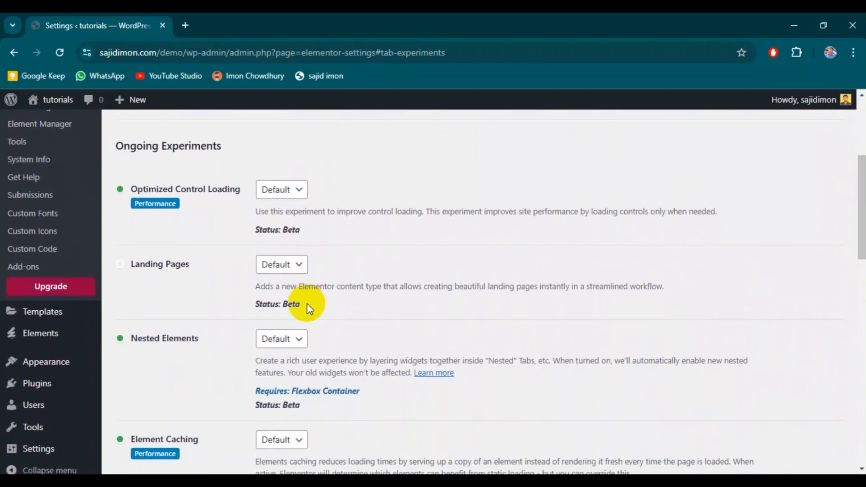
scroll(307, 303, "down", 9)
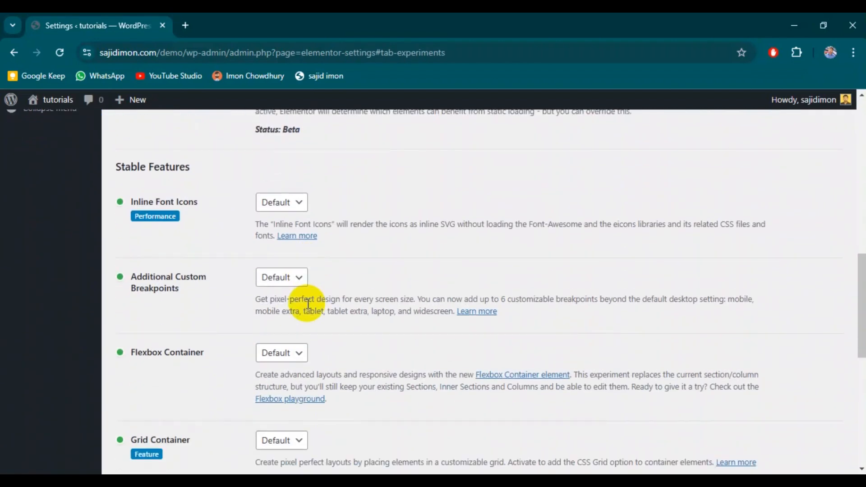
scroll(308, 304, "down", 3)
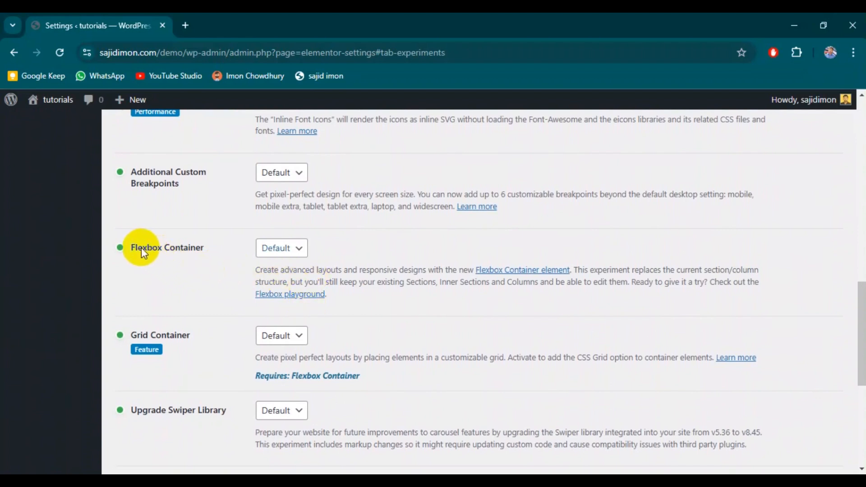
left_click(293, 248)
left_click(277, 289)
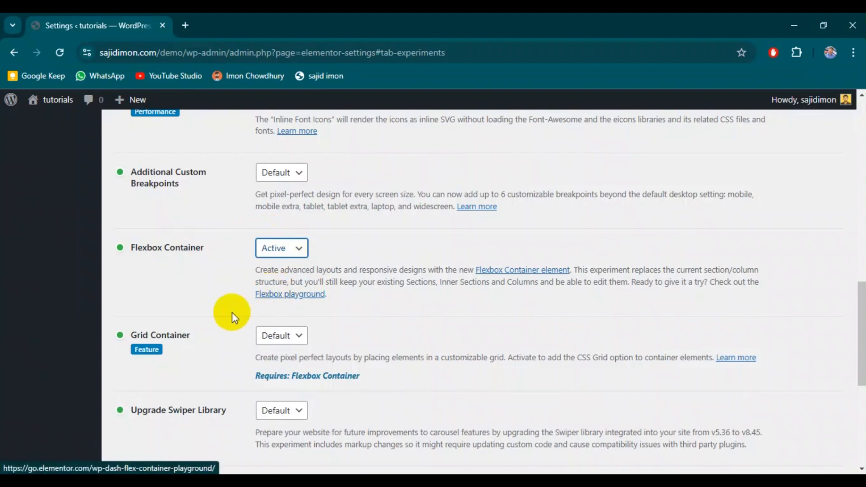
scroll(209, 327, "down", 8)
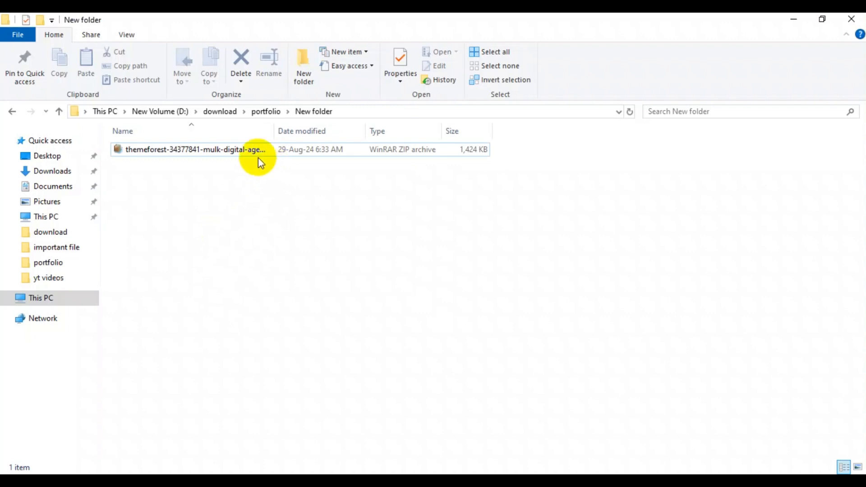
Step: Check the Mulk template kit zip in File Explorer and switch back to the browser
left_click(243, 150)
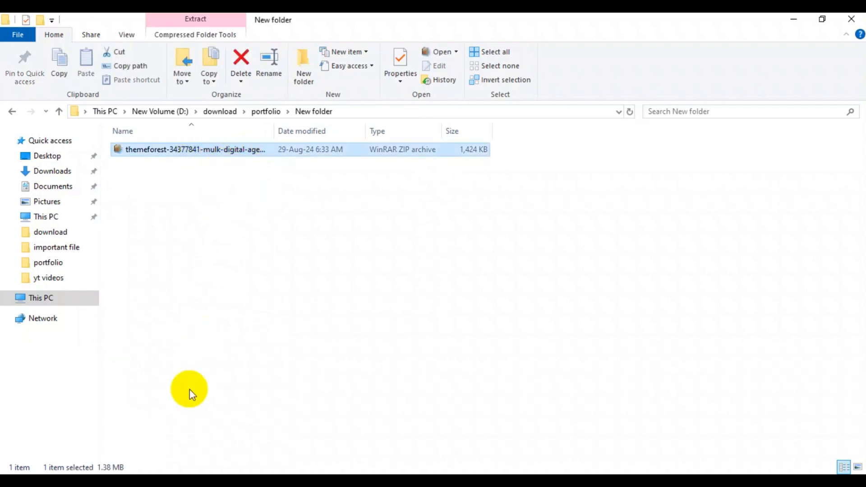
left_click(174, 479)
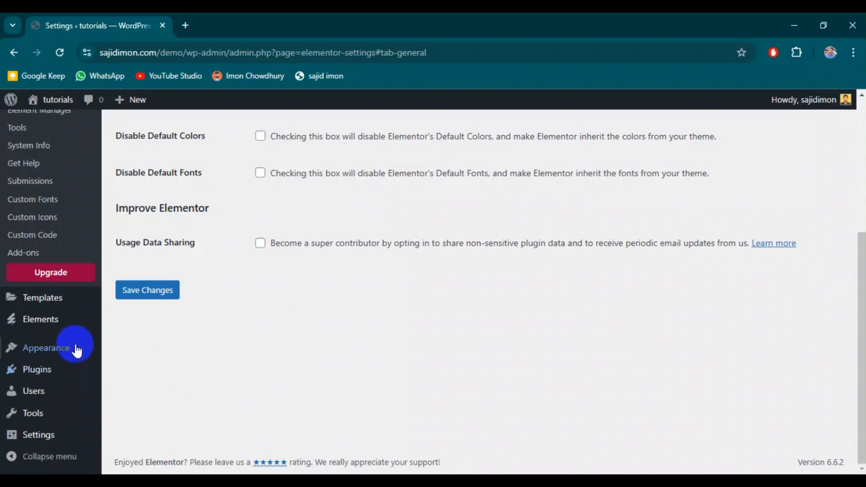
Step: Open the Envato Elements Template Kits page and look through the premium template kits
mouse_move(50, 327)
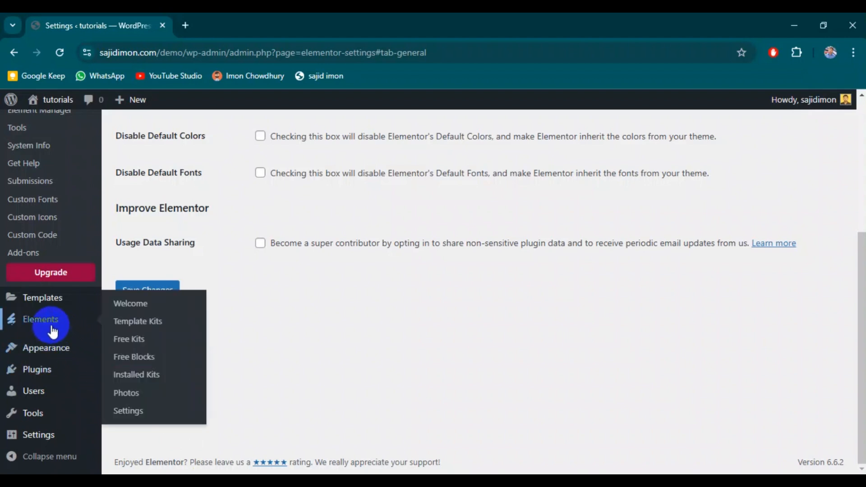
left_click(143, 322)
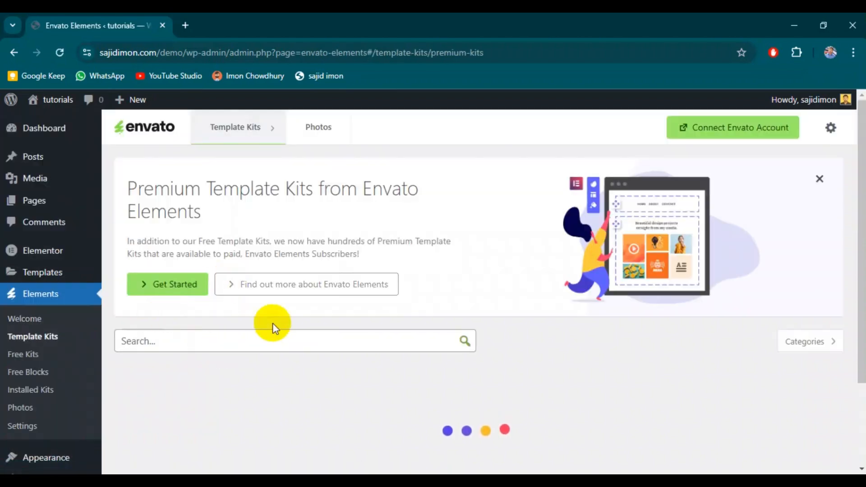
scroll(272, 323, "down", 2)
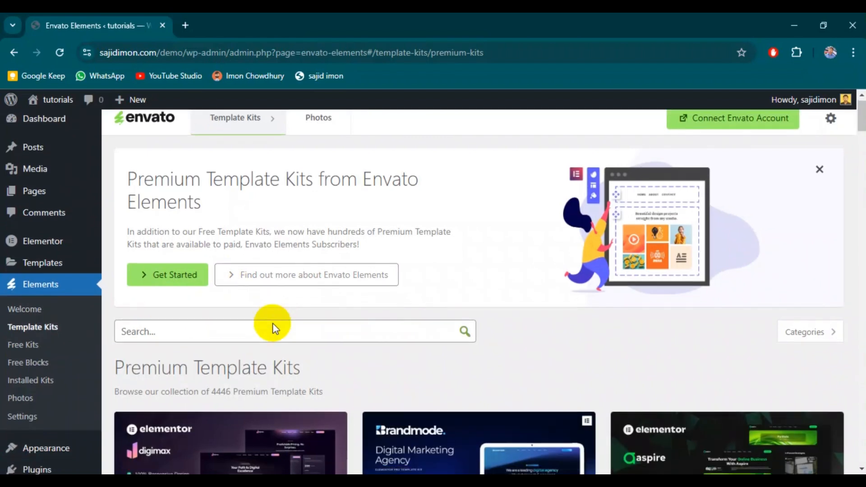
scroll(315, 308, "down", 3)
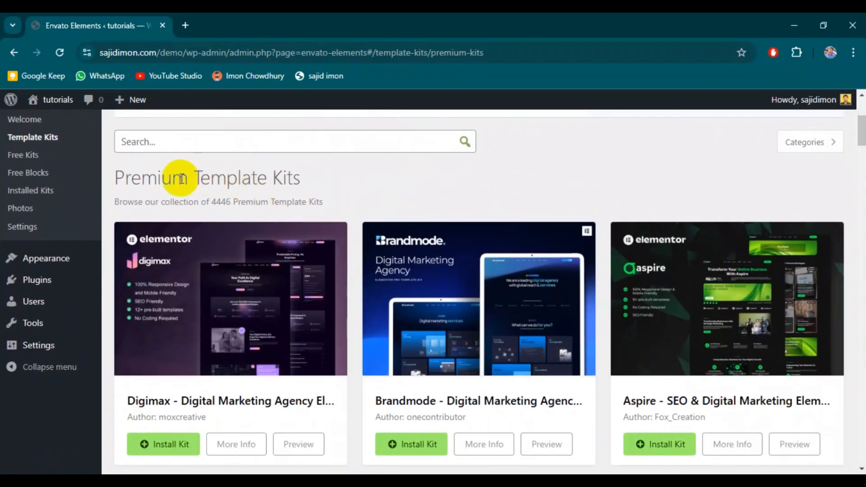
scroll(352, 287, "down", 2)
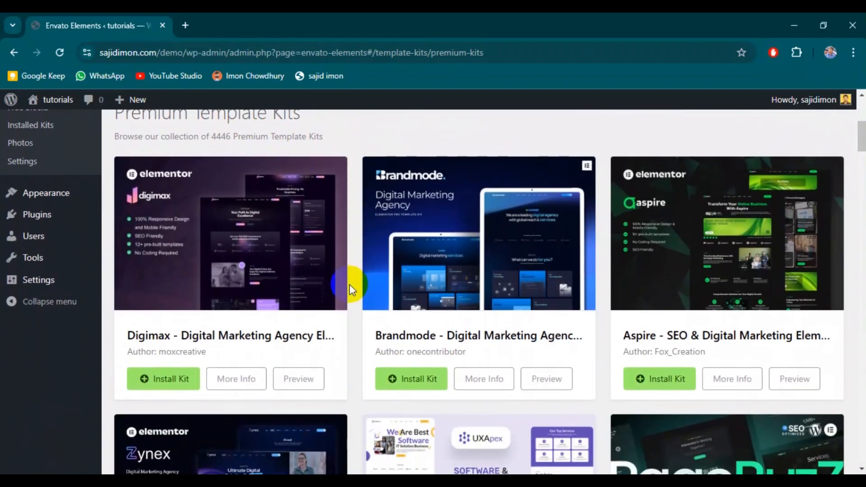
scroll(351, 319, "up", 3)
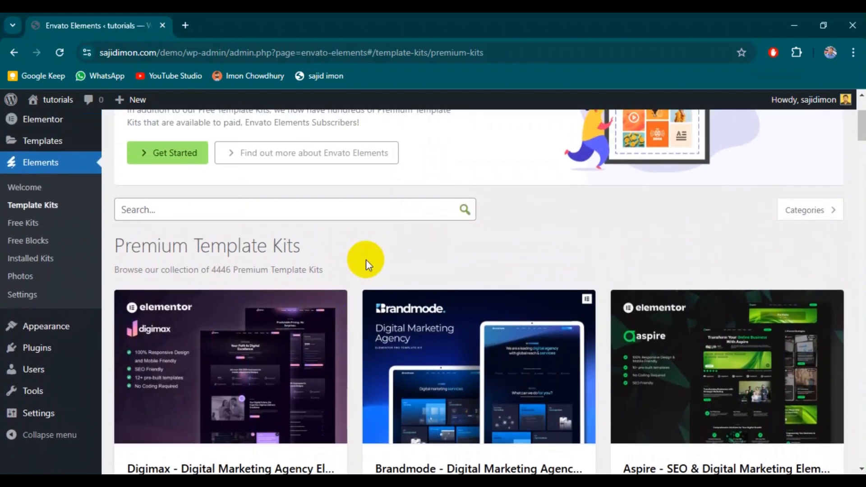
scroll(366, 259, "up", 2)
scroll(366, 289, "up", 1)
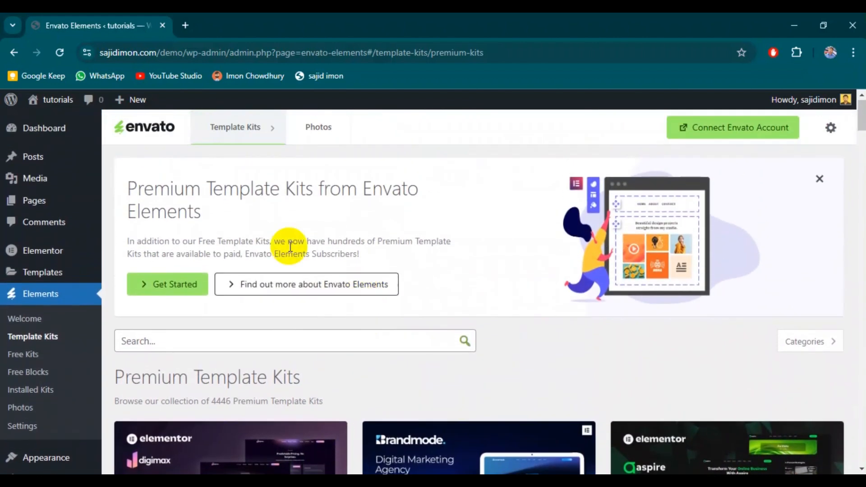
scroll(270, 239, "down", 1)
Step: Open the Envato Elements Installed Kits page and upload the Mulk template kit zip file
left_click(27, 345)
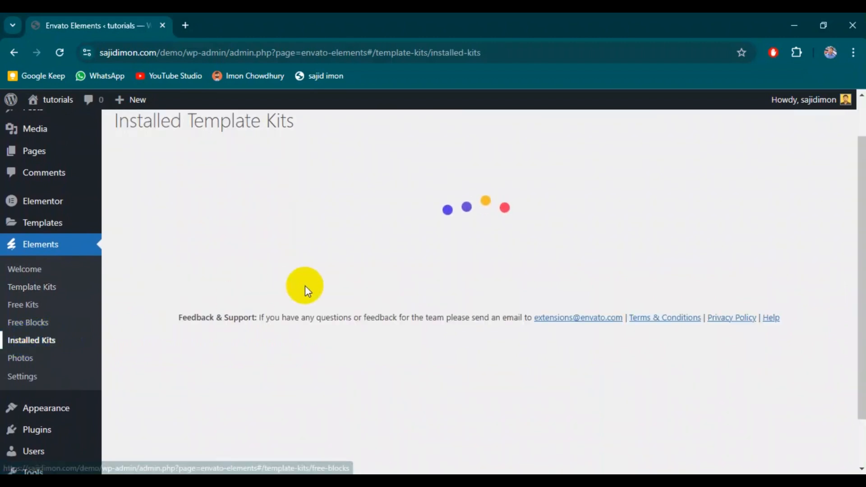
scroll(236, 335, "down", 1)
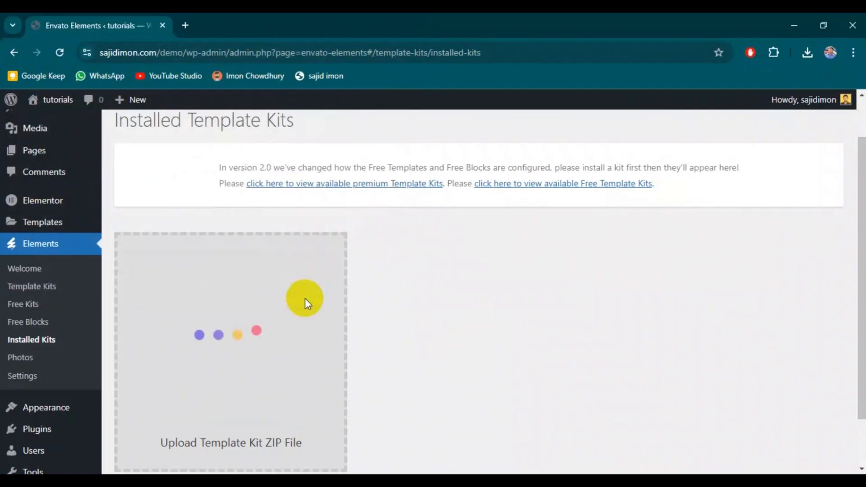
scroll(401, 323, "down", 1)
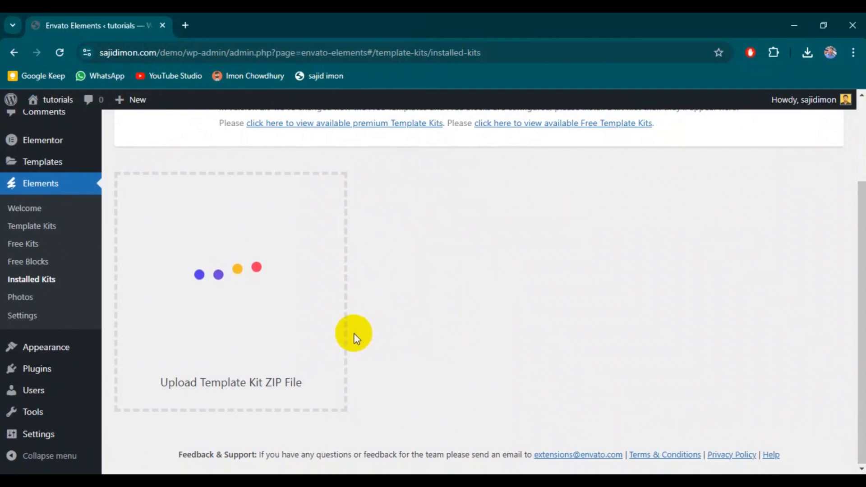
scroll(375, 329, "up", 1)
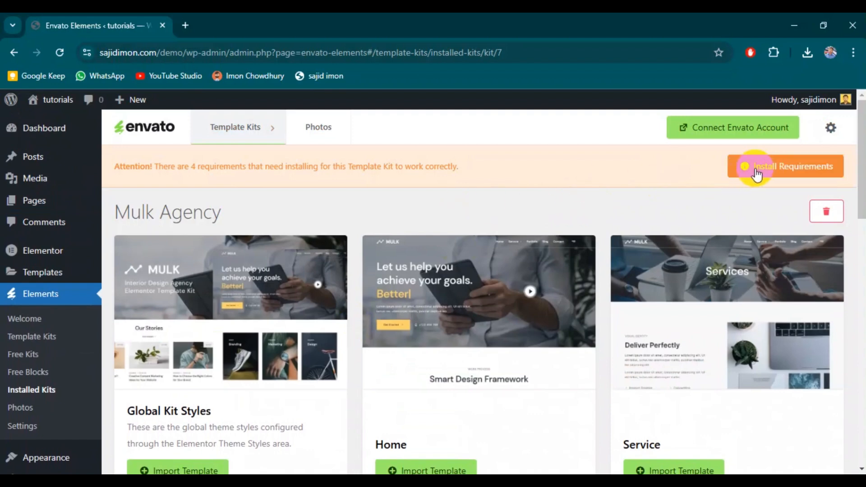
Step: Install all missing Mulk Agency kit requirements: ElementsKit Lite, Qi Addons For Elementor, and Elementor's default color and typography schemes settings
left_click(772, 176)
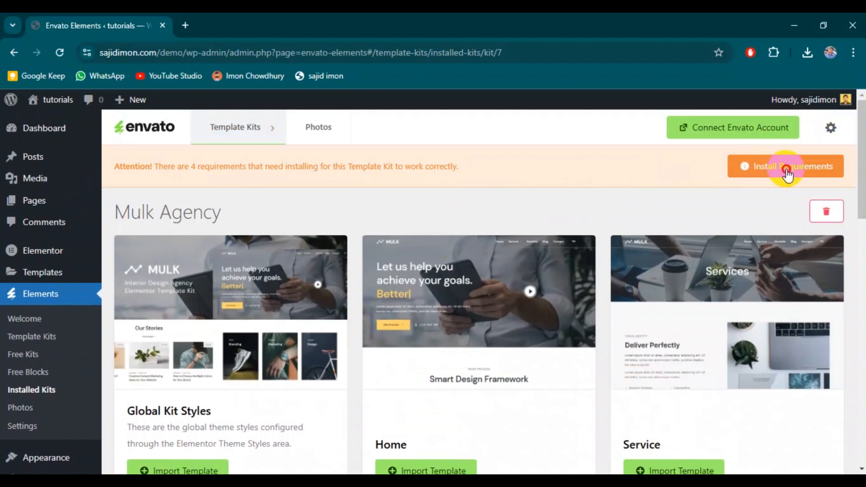
left_click(787, 175)
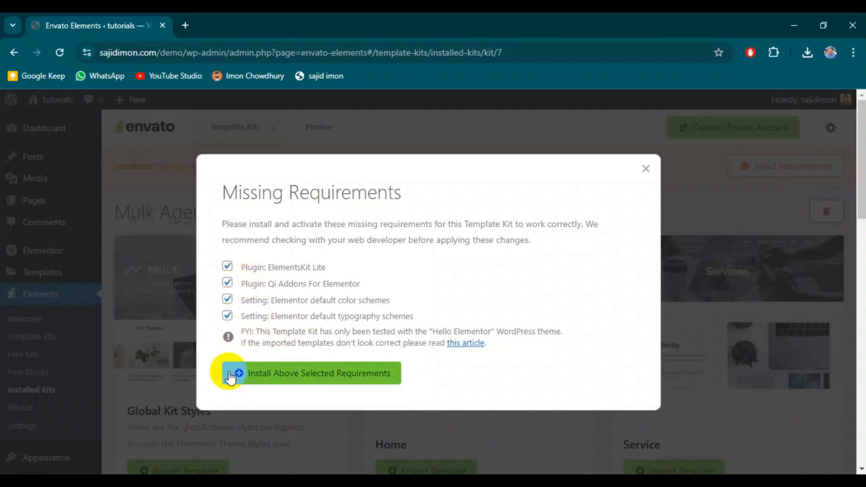
left_click(317, 373)
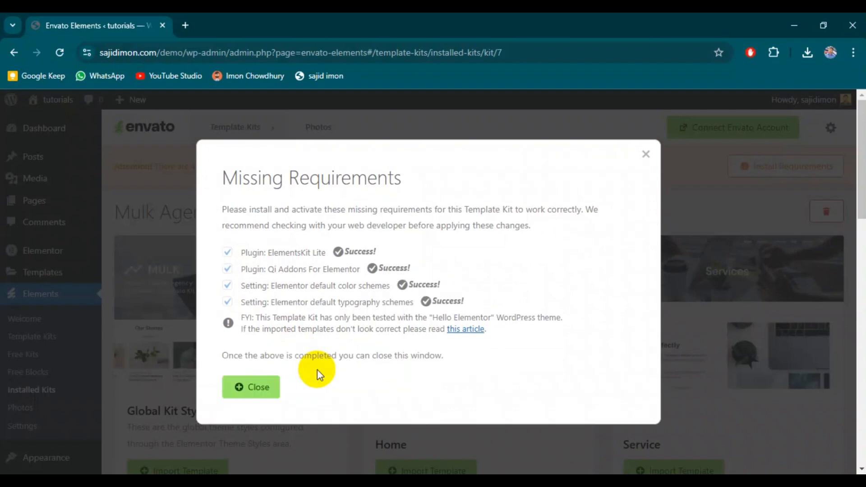
left_click(239, 385)
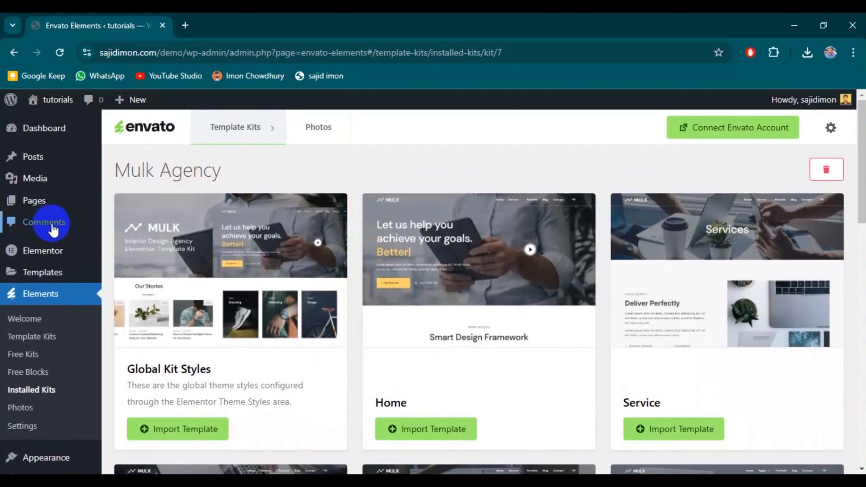
Step: Add a new page without a starter pattern, title it Home, and publish it
mouse_move(34, 201)
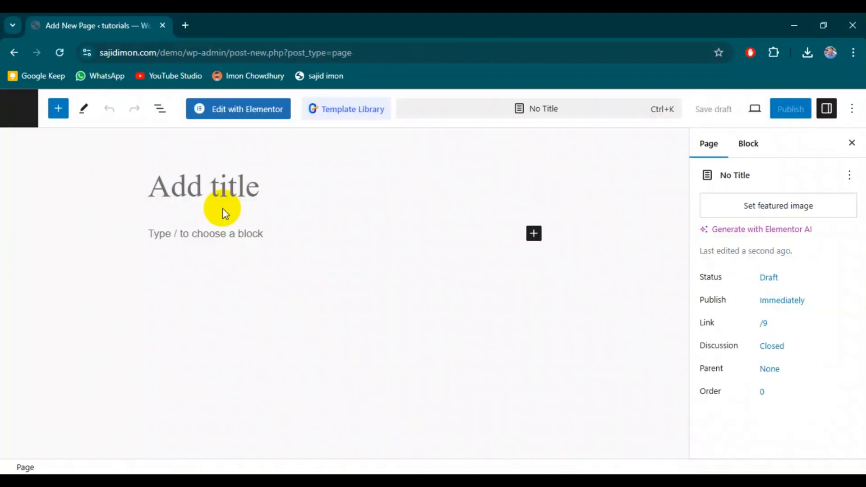
left_click(221, 190)
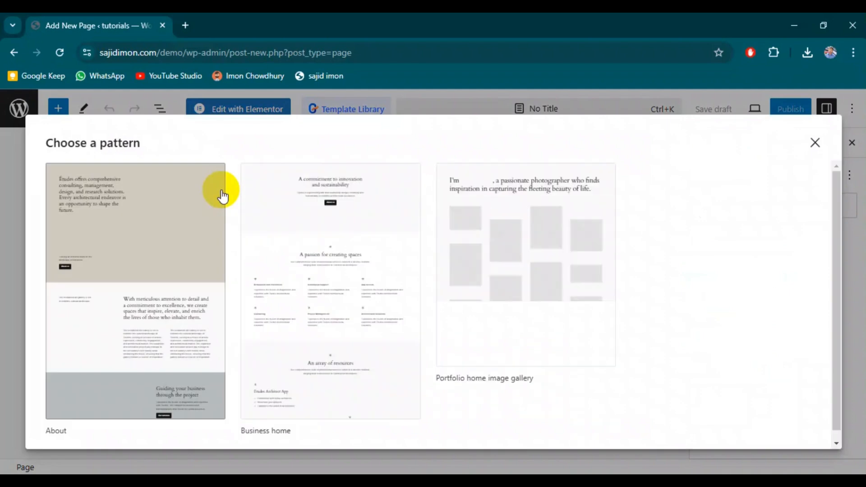
left_click(815, 143)
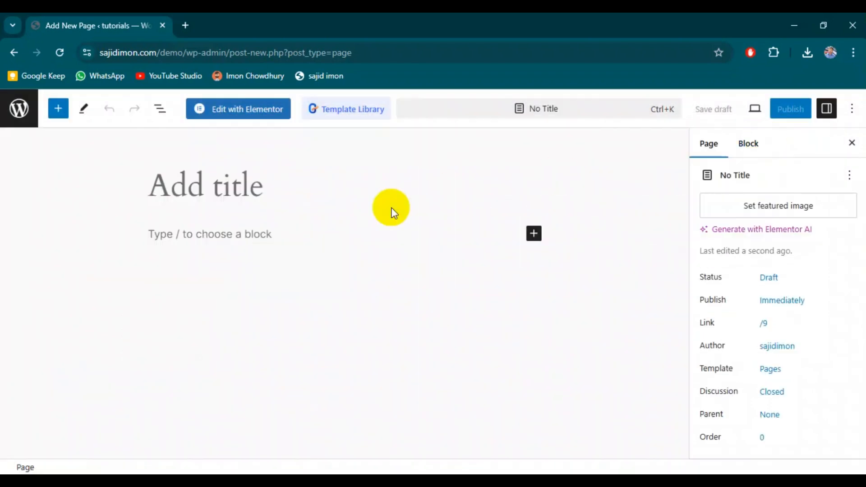
type("Home")
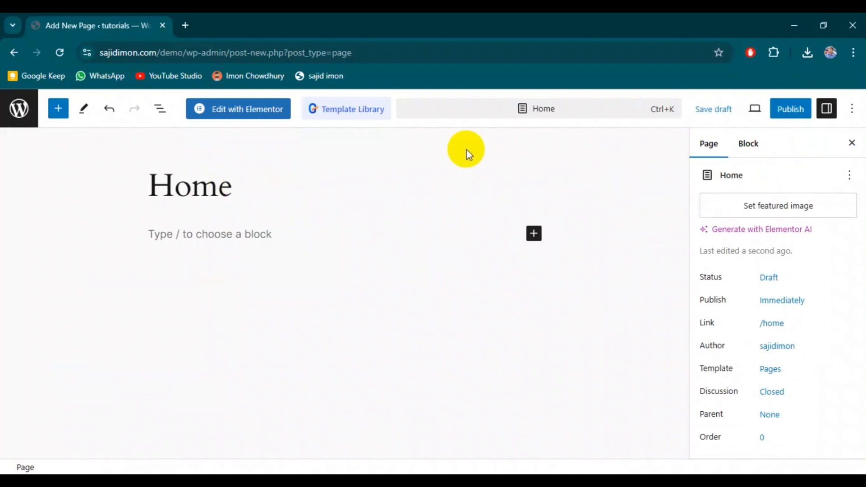
left_click(792, 111)
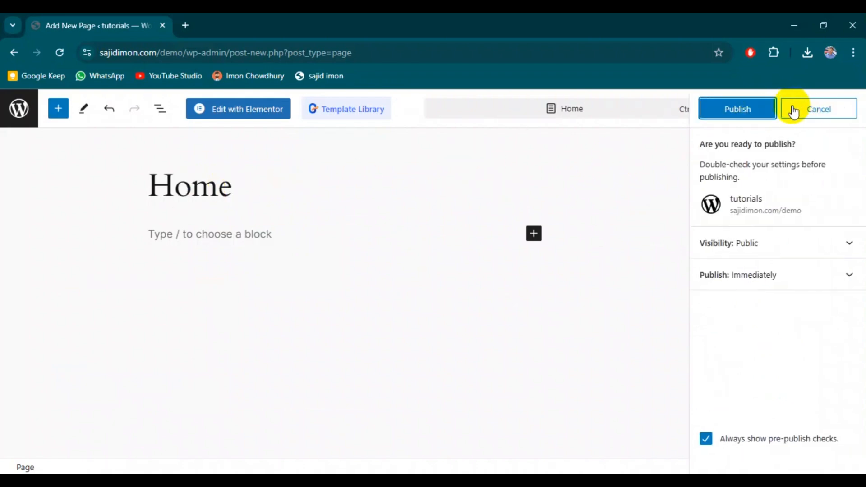
left_click(767, 109)
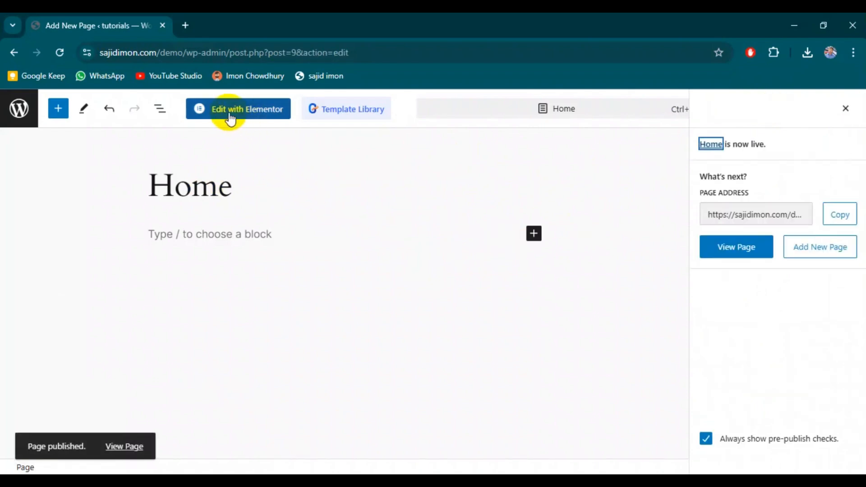
Step: In Elementor, hide the Home page's title, set its page layout to Elementor Full Width, and publish the changes
left_click(266, 113)
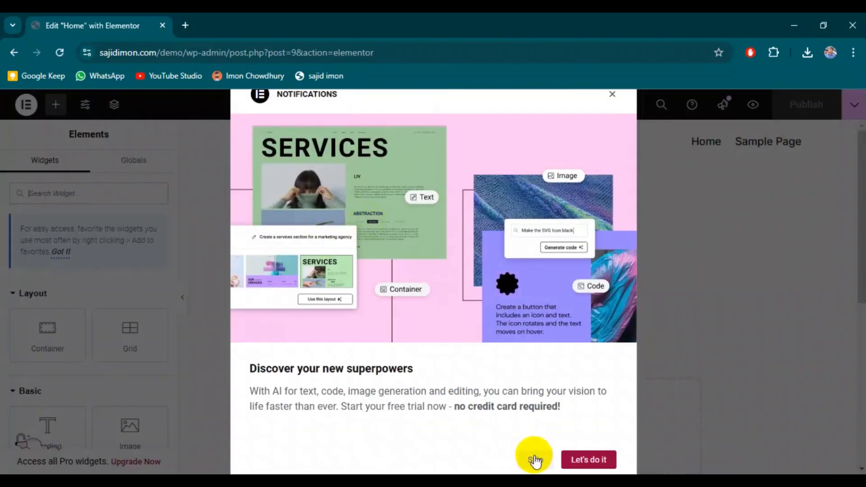
left_click(535, 460)
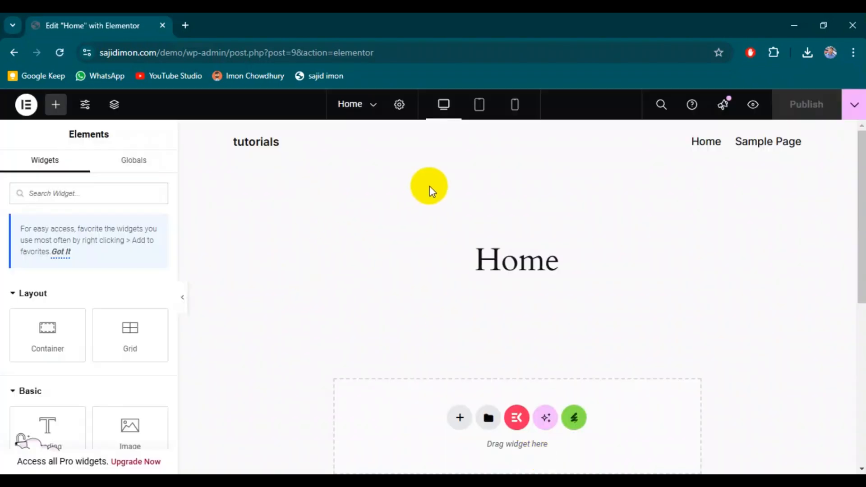
left_click(400, 106)
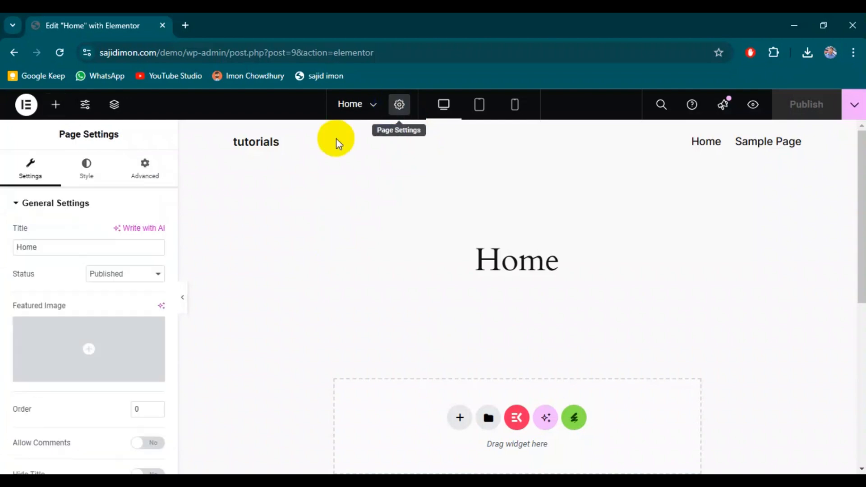
scroll(44, 338, "down", 3)
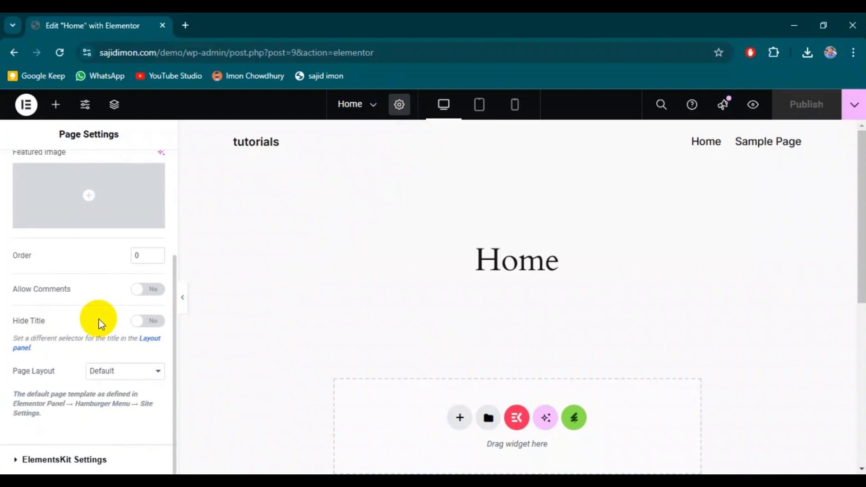
left_click(149, 322)
left_click(107, 372)
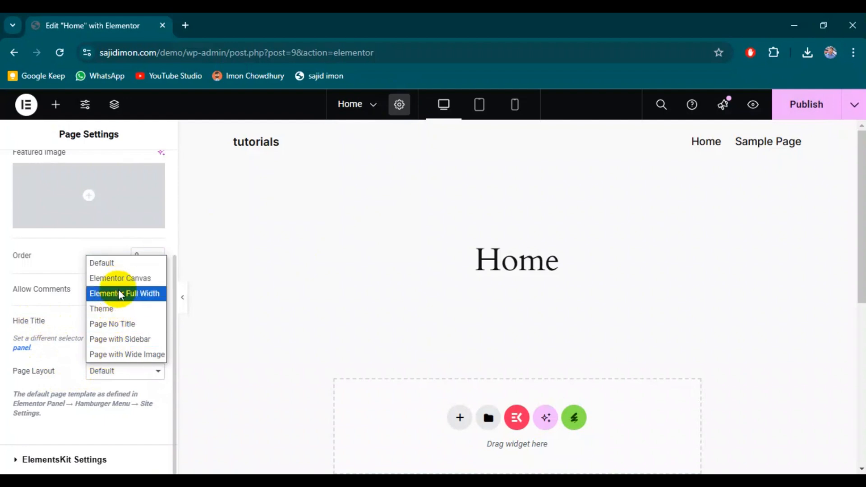
left_click(119, 295)
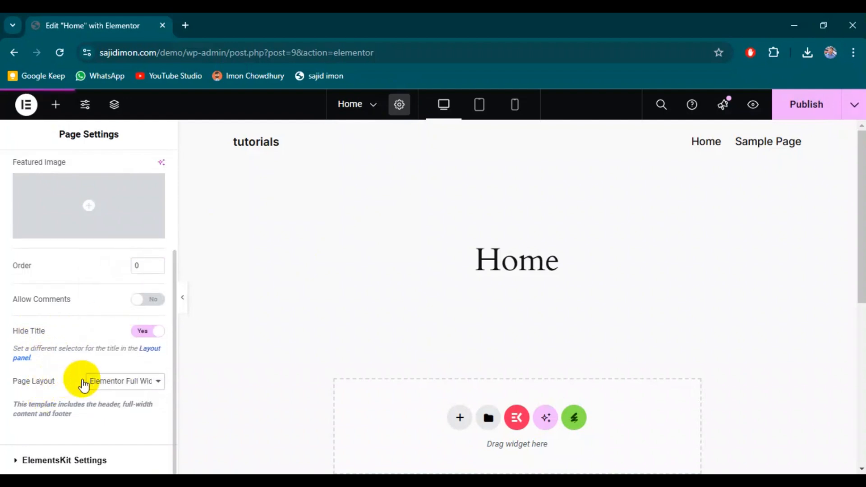
left_click(800, 106)
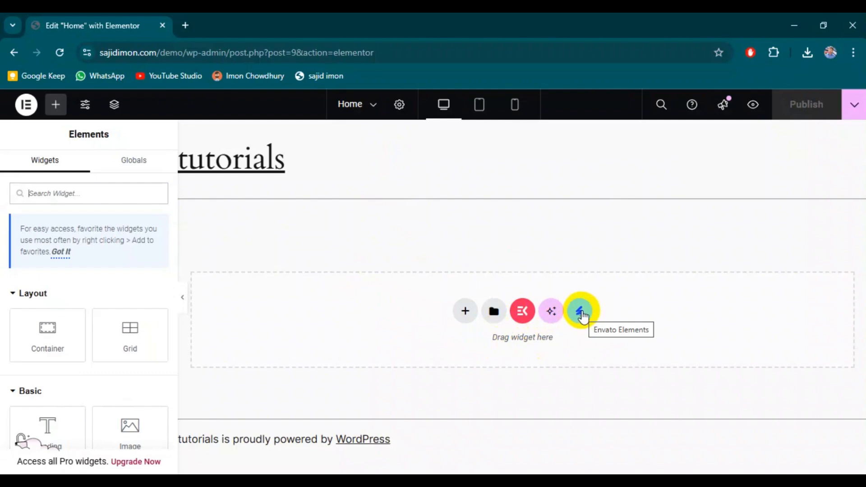
Step: Insert the Home template from the installed Mulk Agency kit into the page through Envato Elements
left_click(581, 311)
scroll(232, 286, "down", 1)
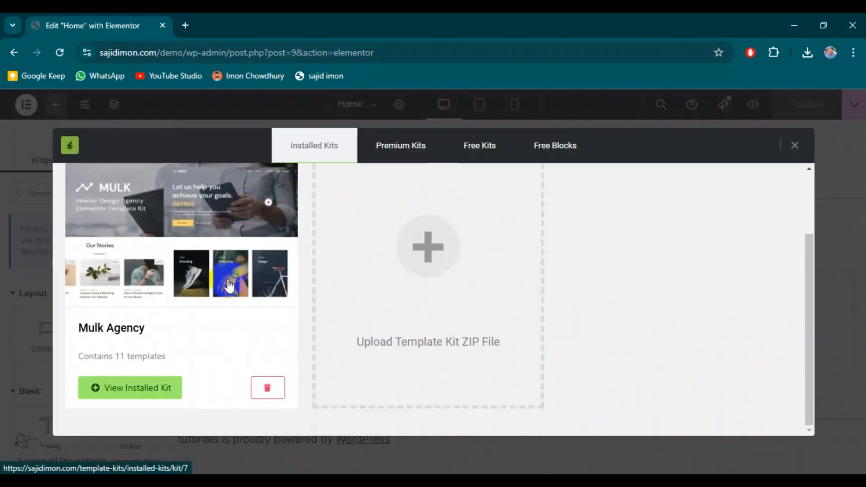
left_click(124, 389)
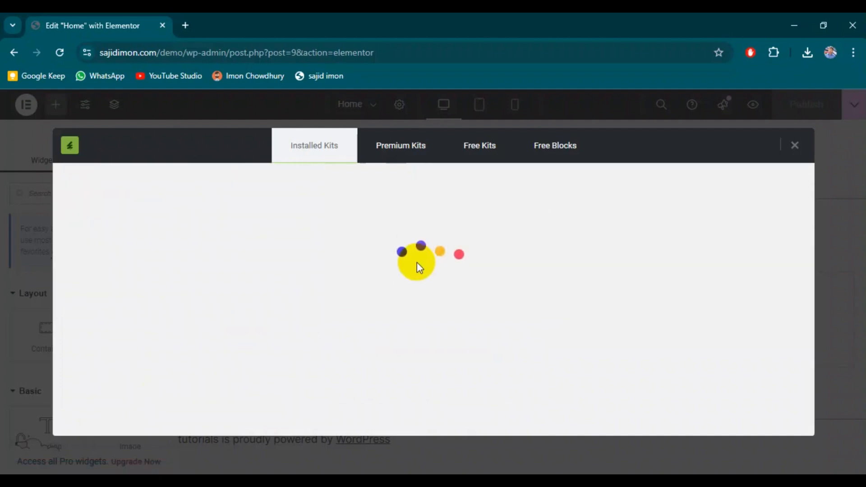
scroll(229, 322, "down", 3)
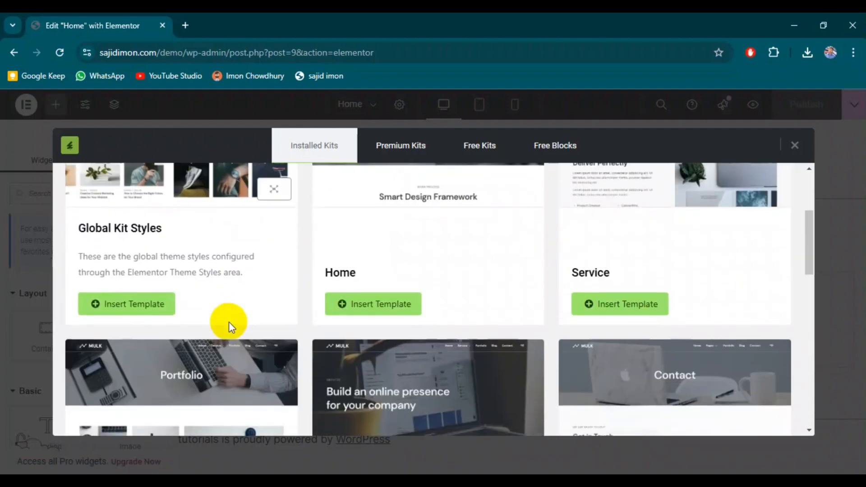
scroll(286, 299, "up", 3)
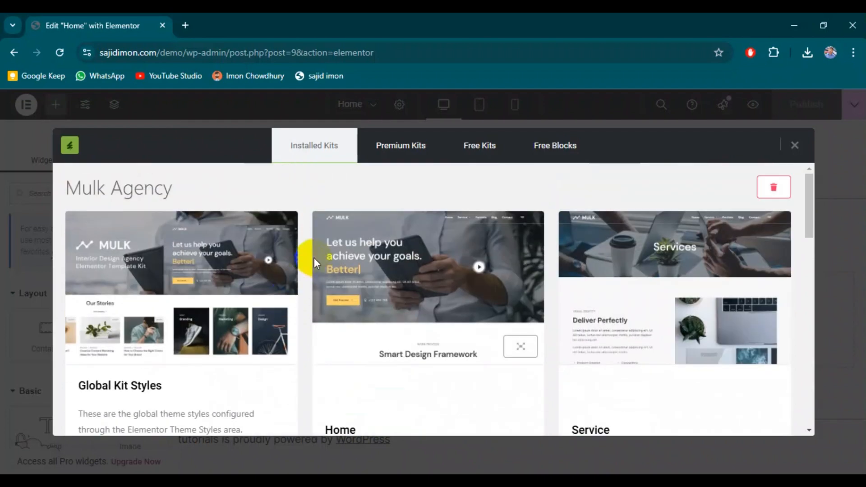
scroll(314, 258, "down", 6)
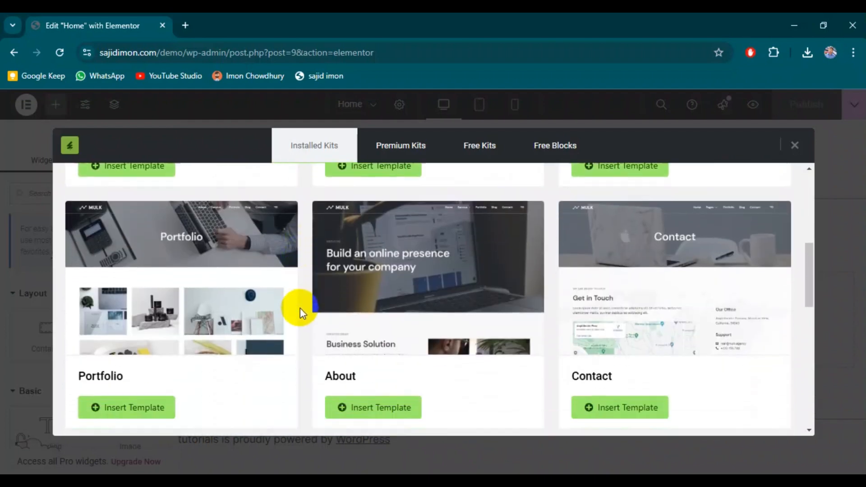
scroll(300, 308, "up", 5)
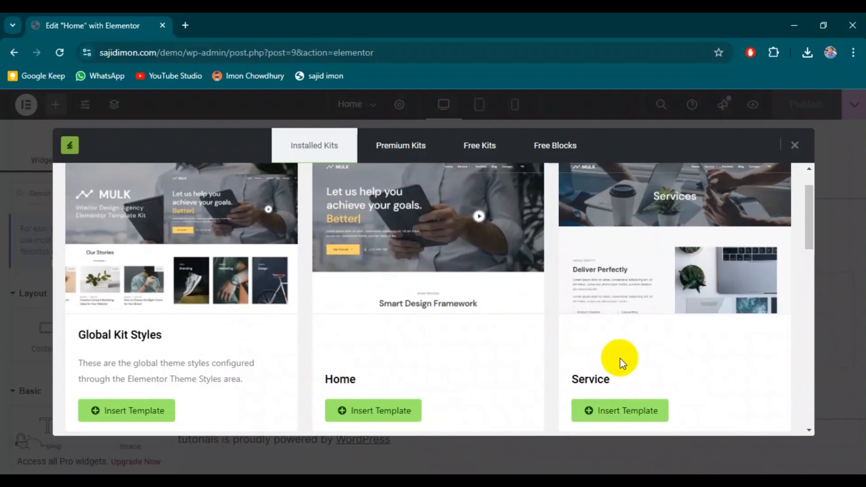
scroll(619, 362, "down", 1)
scroll(593, 319, "down", 4)
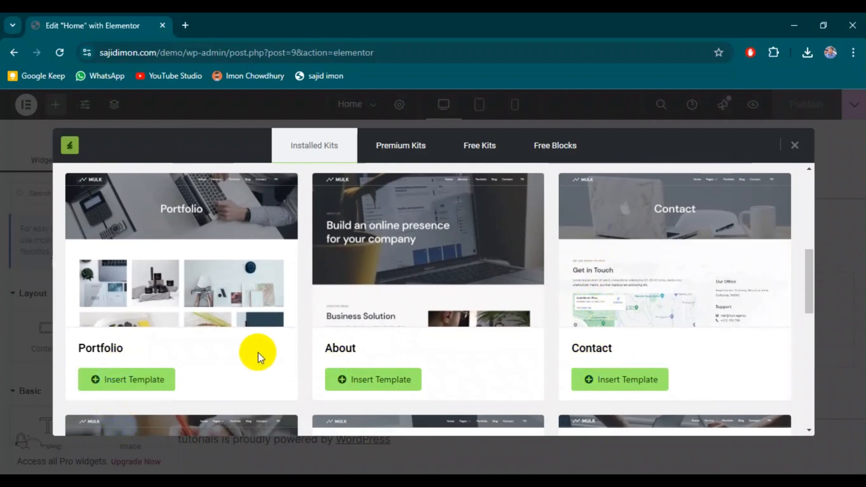
scroll(258, 352, "up", 6)
scroll(299, 333, "down", 2)
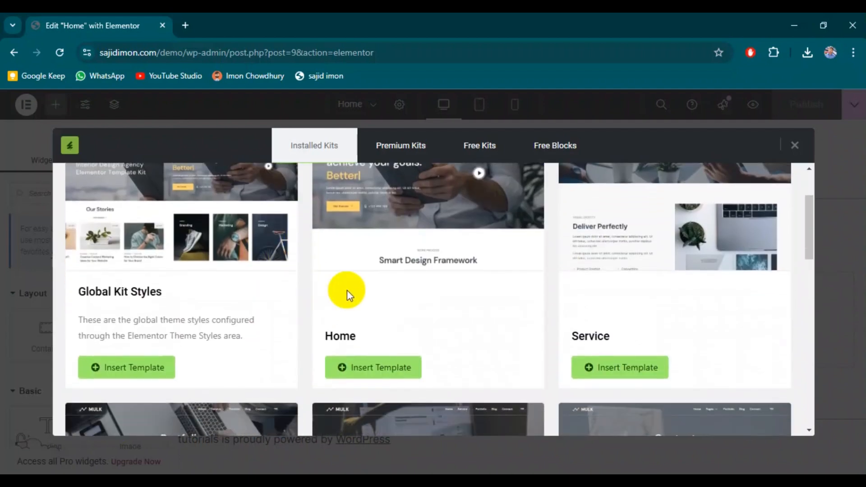
left_click(377, 368)
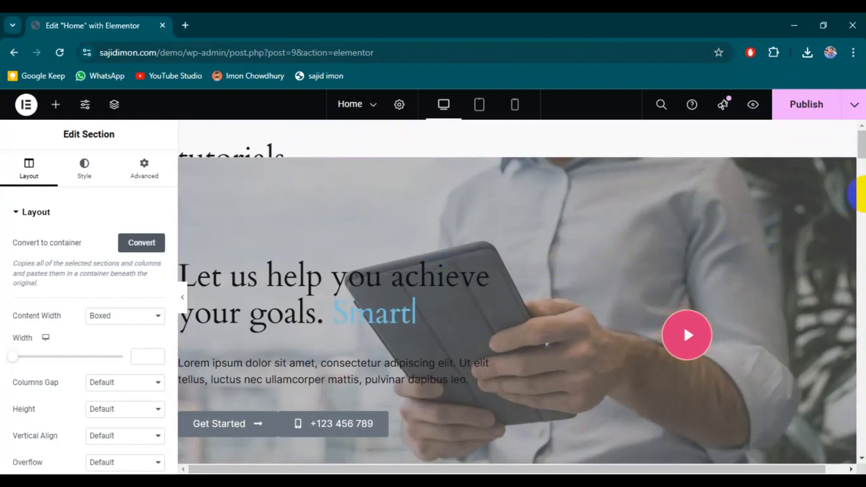
Step: Examine the sections of the inserted Home template from the hero down to the company branding banner
scroll(860, 209, "down", 2)
scroll(861, 212, "up", 3)
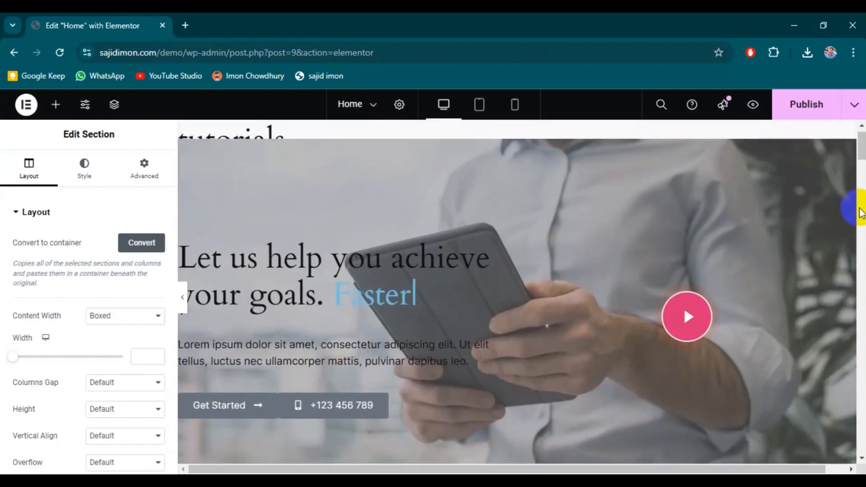
scroll(862, 212, "down", 8)
scroll(861, 212, "down", 15)
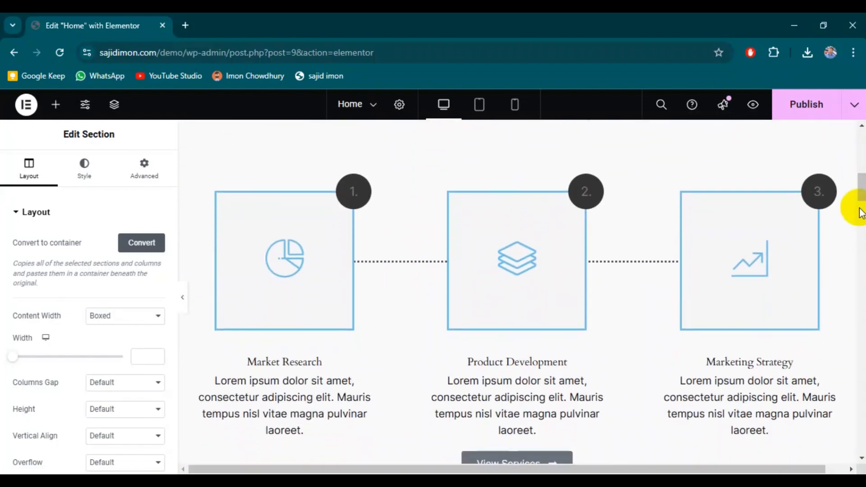
scroll(861, 212, "down", 15)
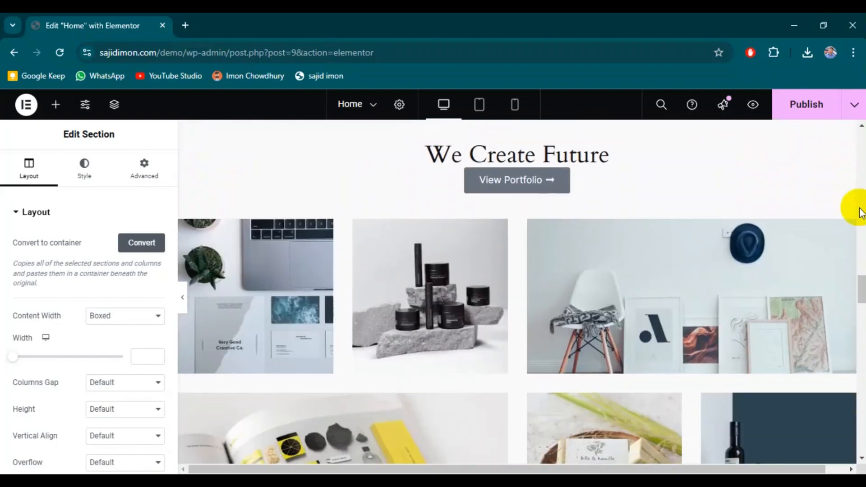
scroll(860, 212, "down", 15)
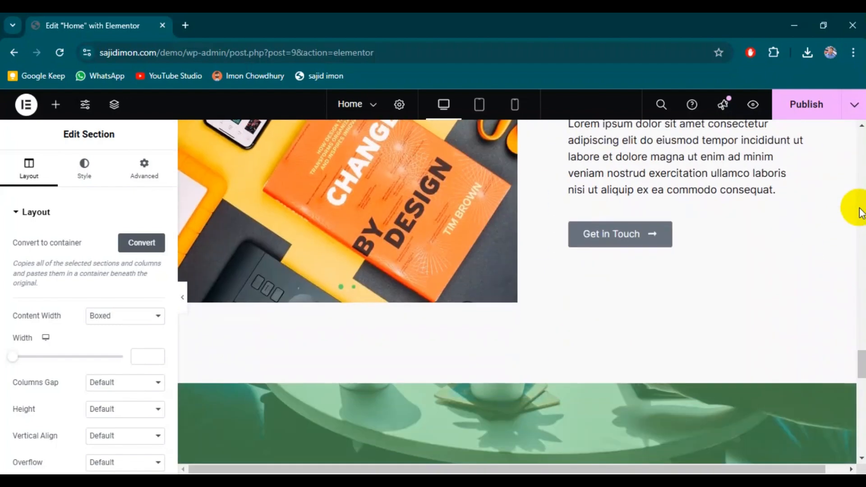
scroll(861, 212, "down", 7)
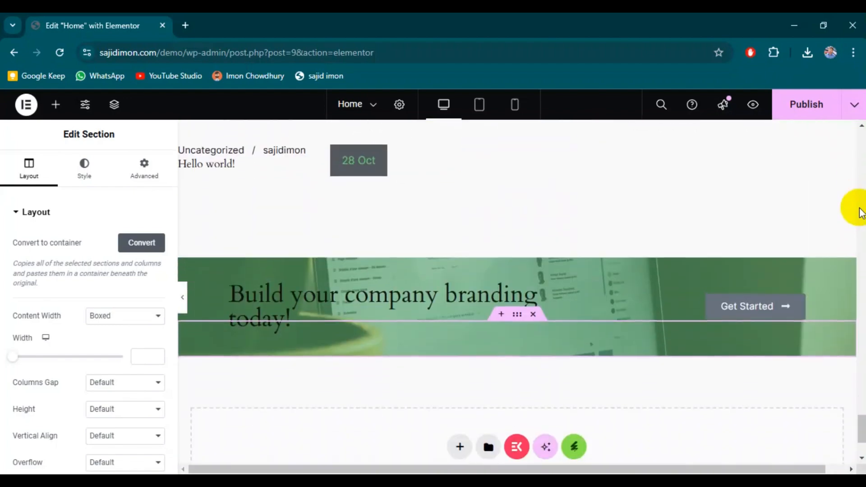
scroll(860, 212, "up", 3)
scroll(861, 212, "up", 20)
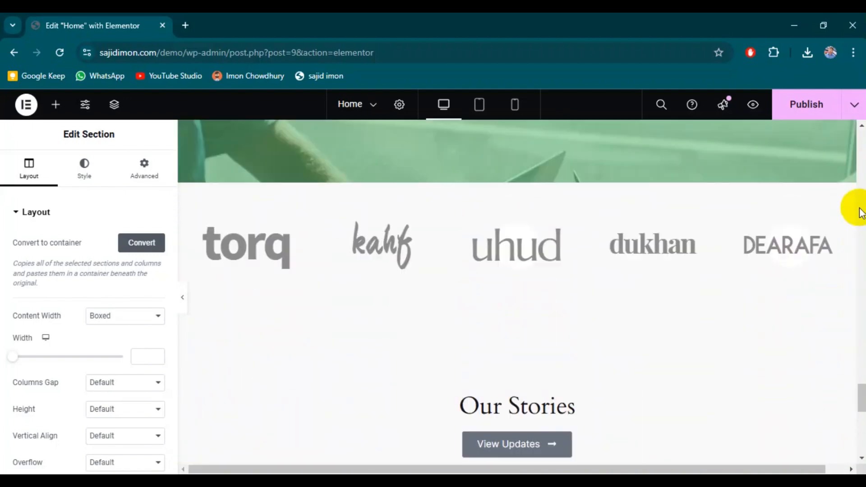
scroll(861, 212, "up", 10)
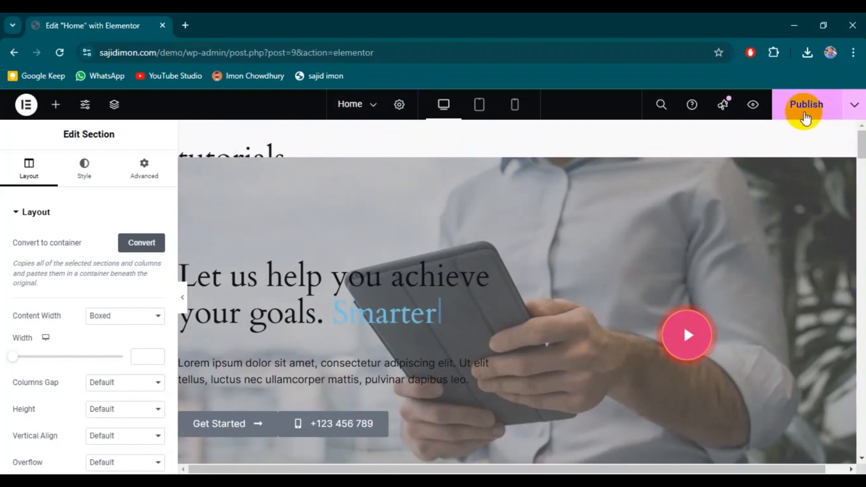
Step: Publish the Home page with the inserted template
left_click(807, 111)
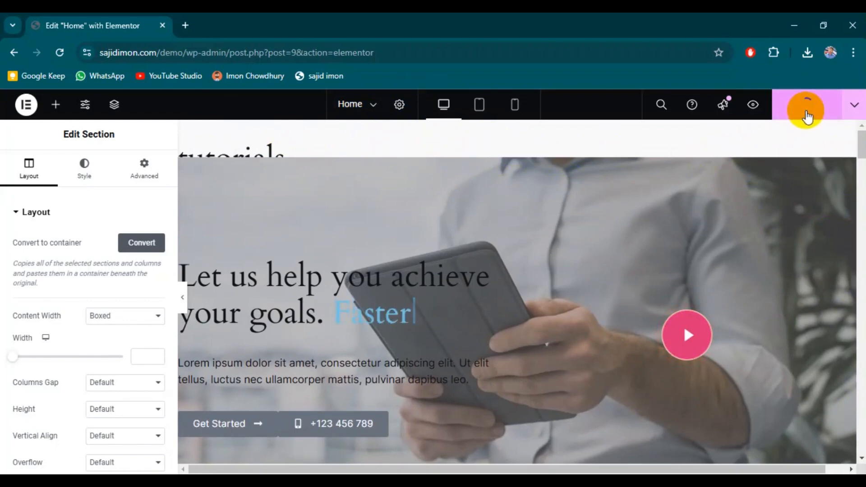
left_click(806, 109)
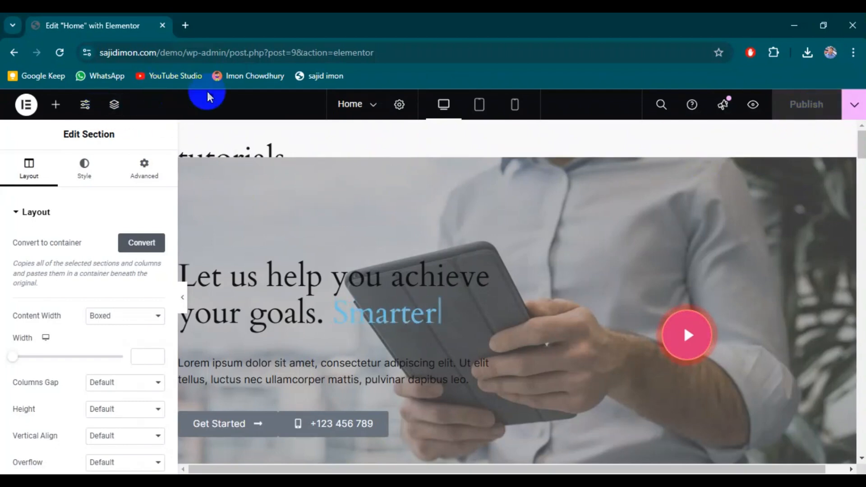
Step: Open the WordPress dashboard in a new browser tab and go to the site's Reading settings
left_click(184, 25)
scroll(244, 174, "down", 1)
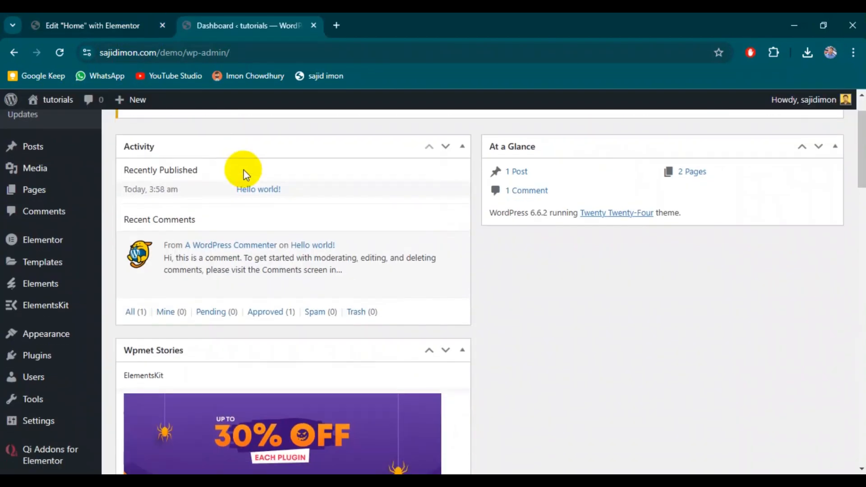
scroll(181, 284, "up", 1)
scroll(136, 315, "down", 6)
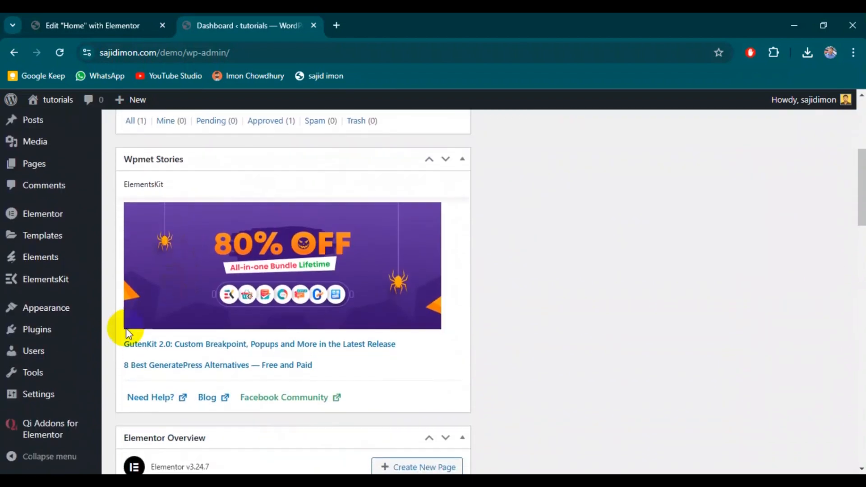
left_click(43, 398)
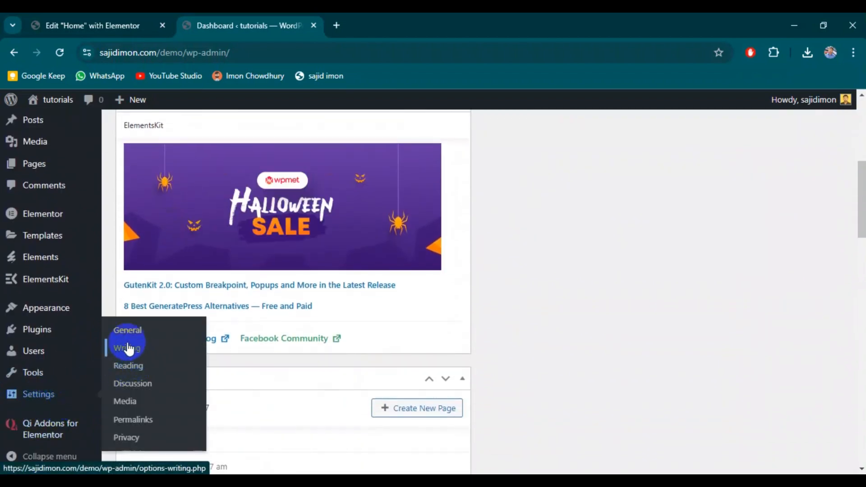
left_click(141, 369)
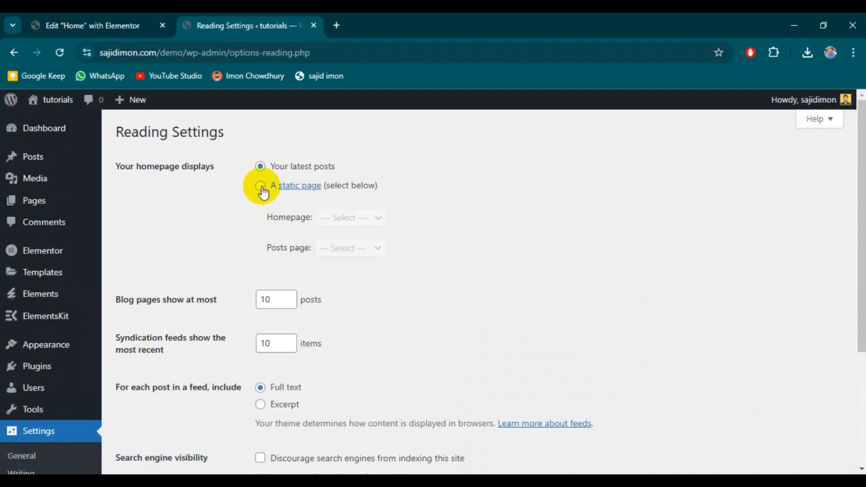
Step: Set the site's homepage to a static page, choose Home as that page, and save the reading settings
left_click(261, 186)
left_click(330, 221)
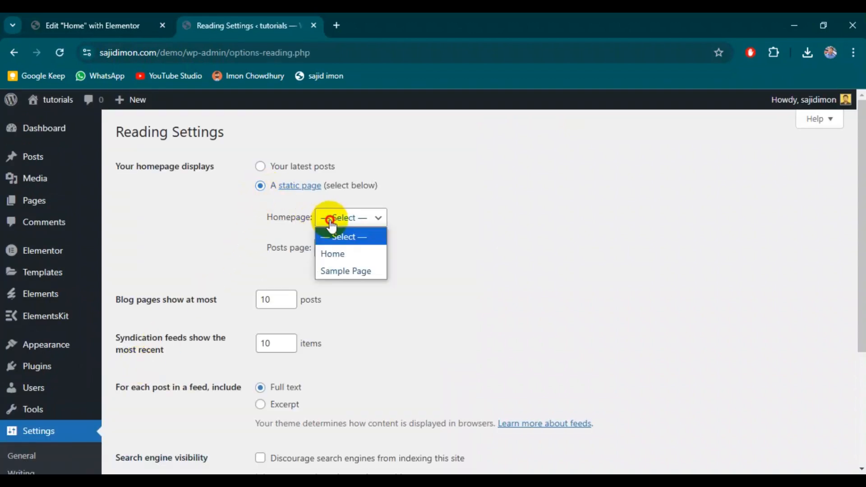
left_click(334, 257)
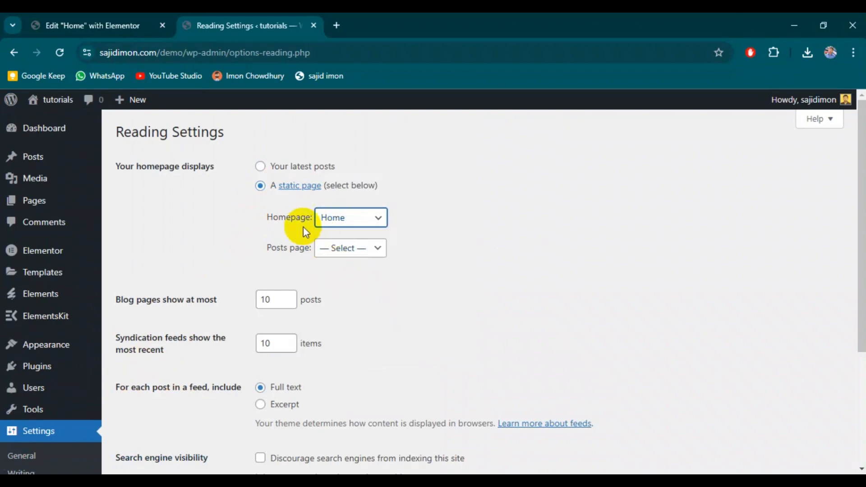
scroll(253, 257, "down", 4)
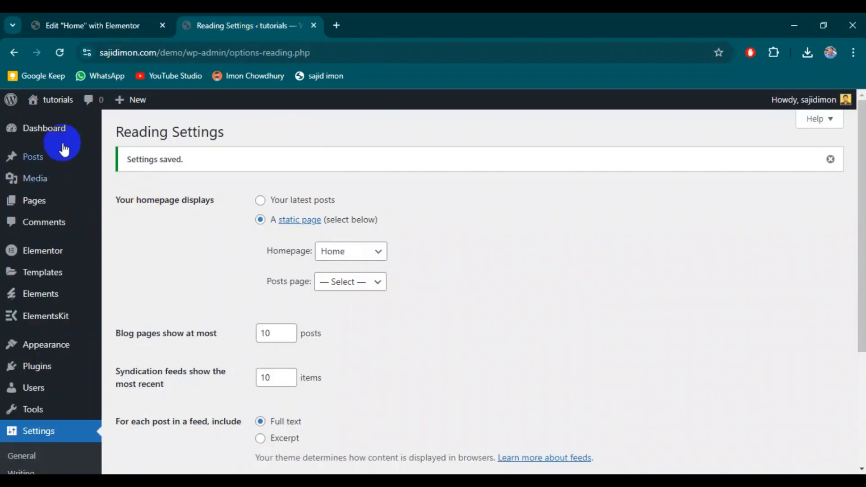
Step: Open the live site in a new browser tab and look through its homepage
mouse_move(62, 106)
right_click(44, 126)
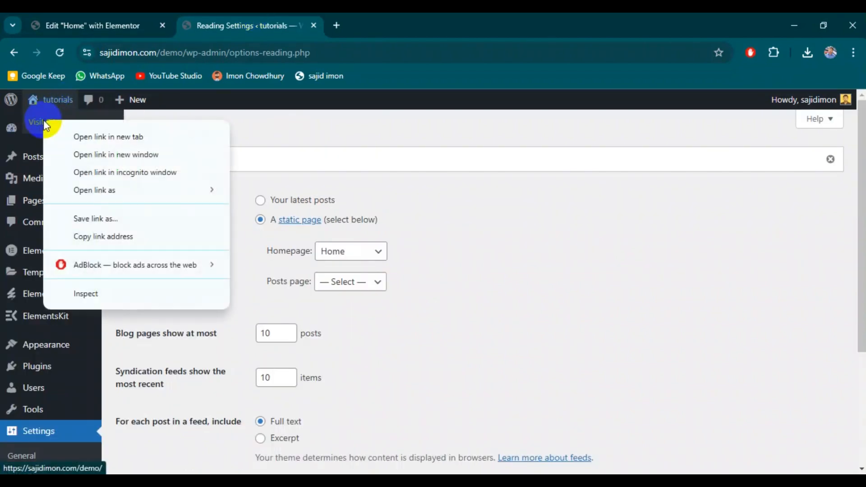
left_click(72, 134)
left_click(364, 13)
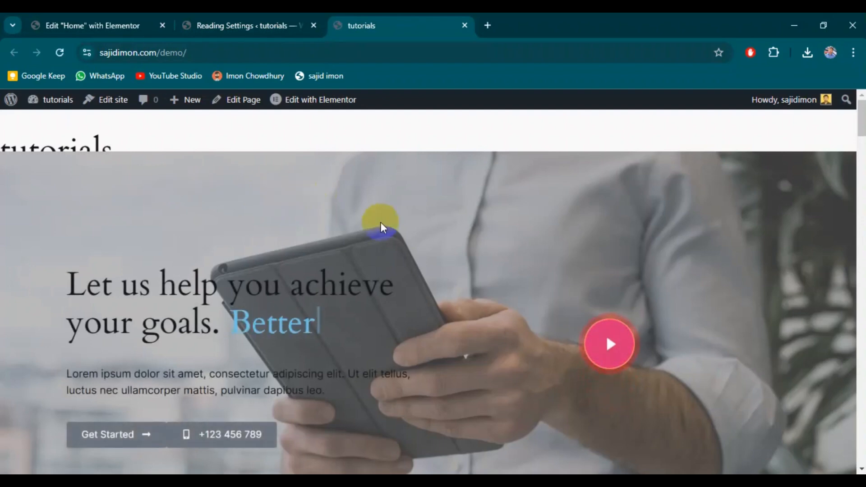
scroll(380, 223, "down", 12)
scroll(381, 224, "up", 12)
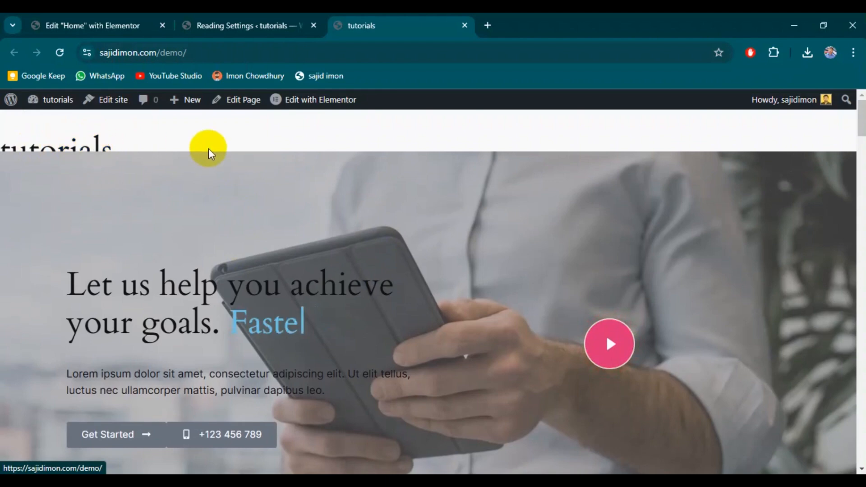
Step: Open the homepage for editing with Elementor in a new browser tab and switch to it
mouse_move(316, 106)
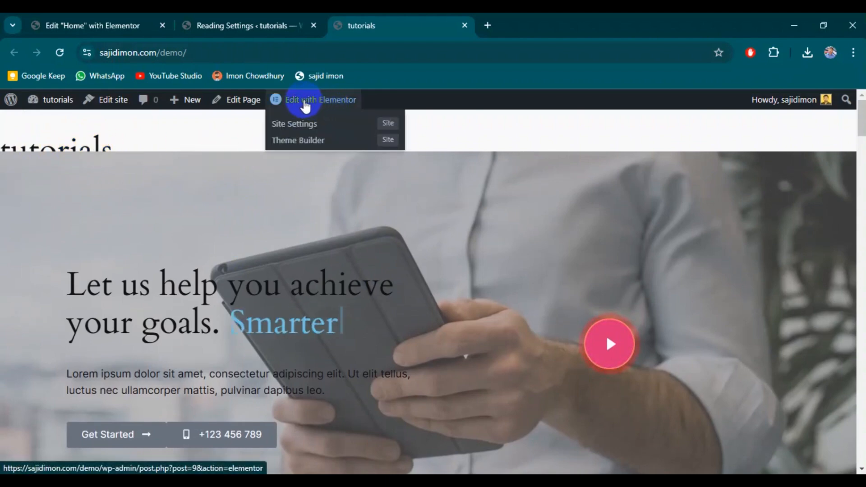
right_click(318, 104)
left_click(323, 115)
left_click(494, 25)
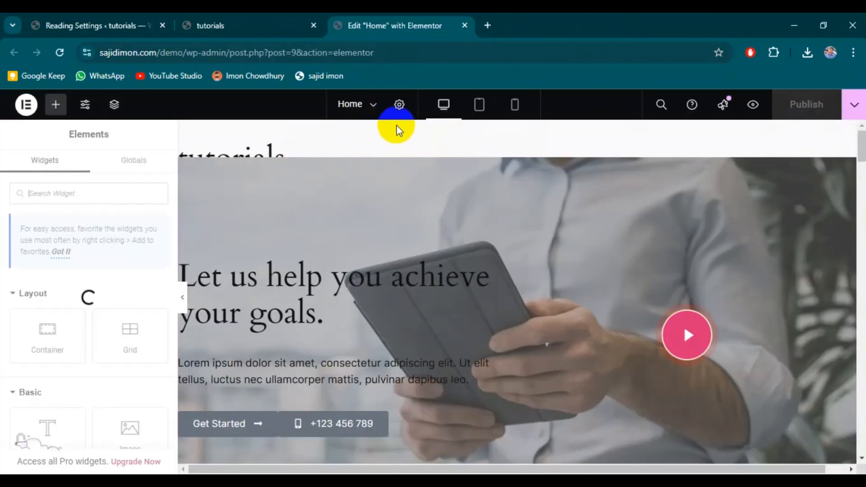
Step: Change the Home page's layout to Elementor Canvas and publish the change
left_click(399, 106)
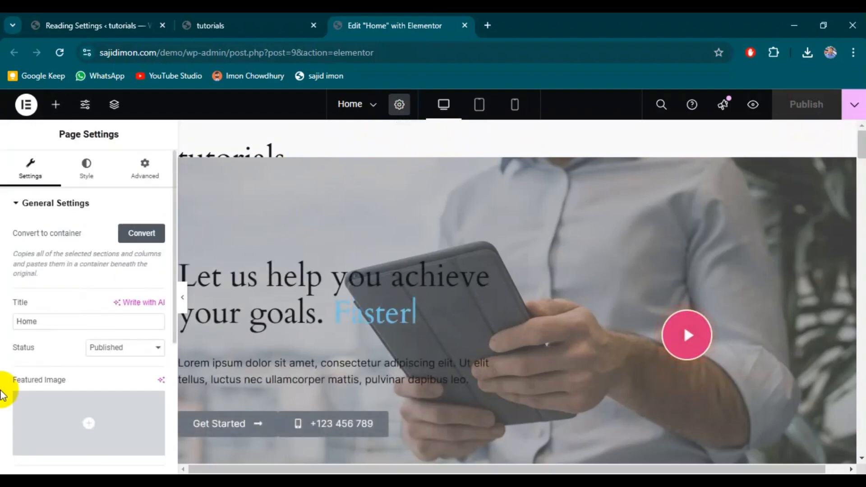
scroll(4, 389, "down", 5)
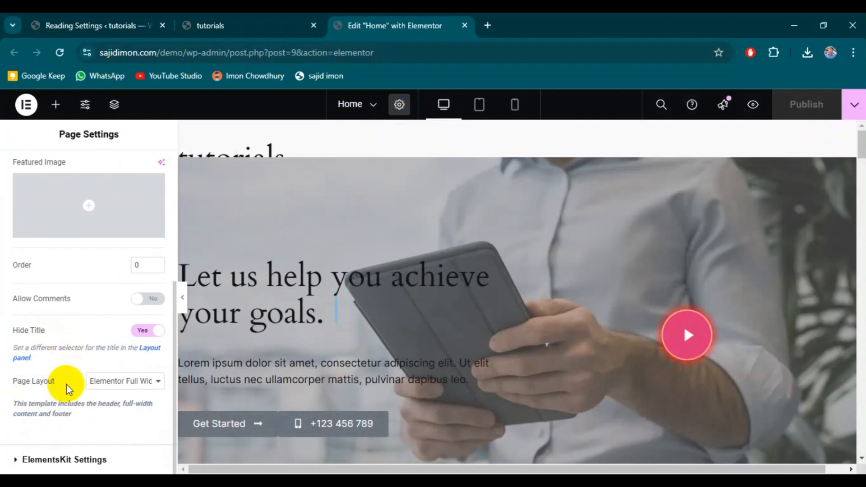
left_click(116, 382)
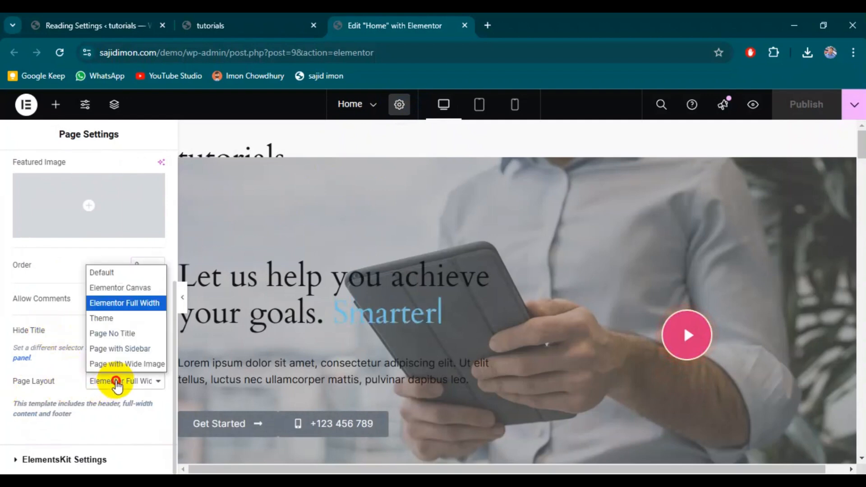
left_click(122, 288)
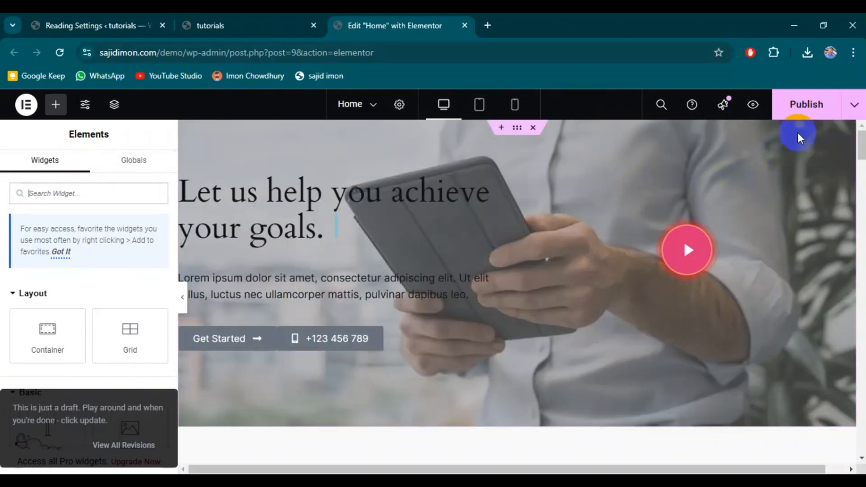
left_click(805, 108)
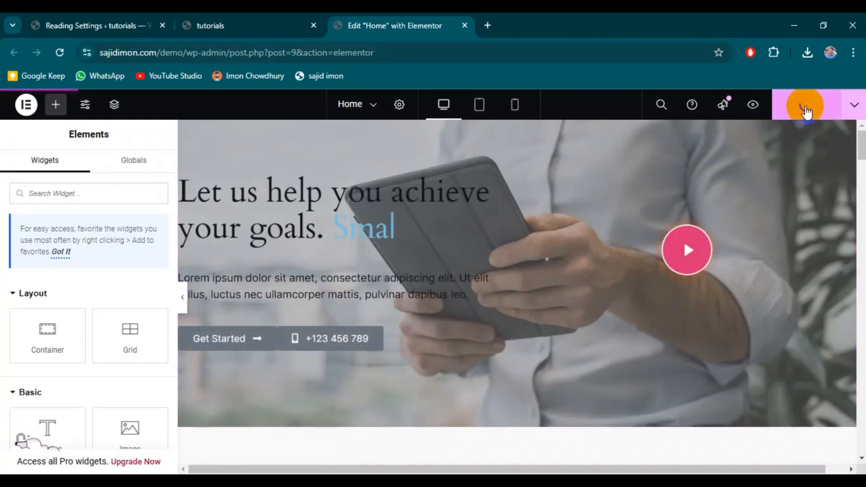
Step: Reload the live homepage and examine its sections from the hero down past the Deliver Perfectly section
left_click(257, 20)
left_click(202, 54)
key("Return")
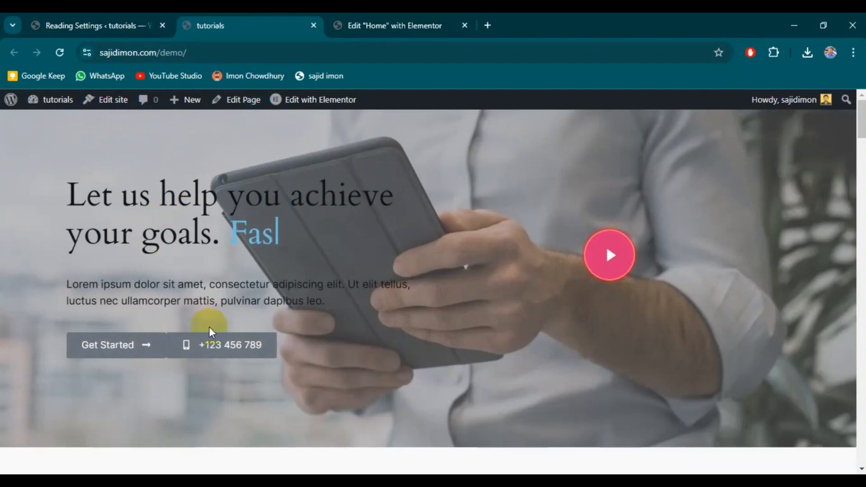
scroll(209, 329, "down", 6)
scroll(209, 333, "down", 10)
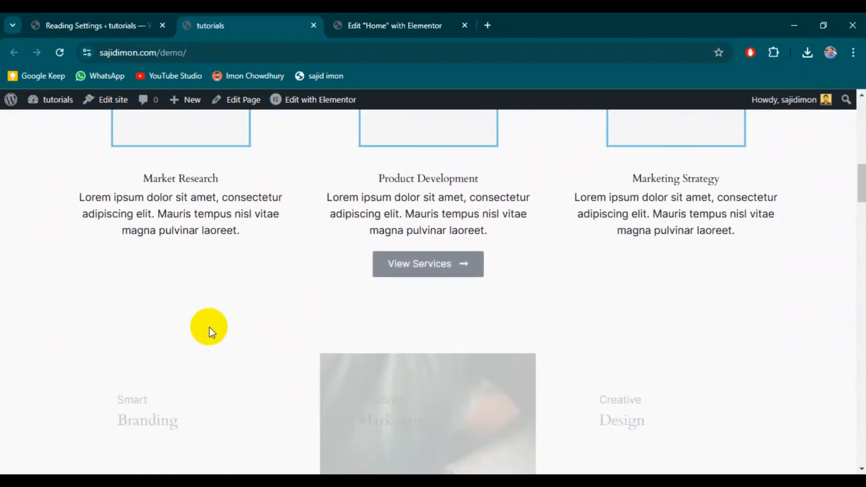
scroll(209, 333, "down", 2)
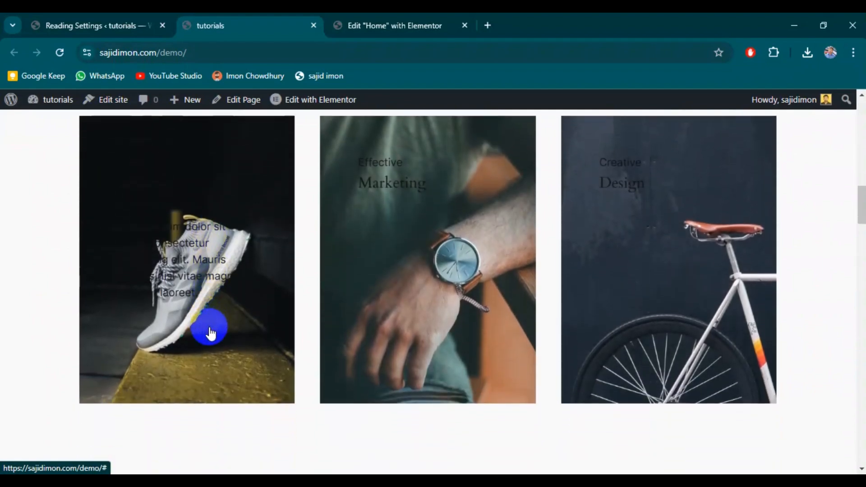
scroll(81, 344, "down", 3)
scroll(38, 340, "down", 18)
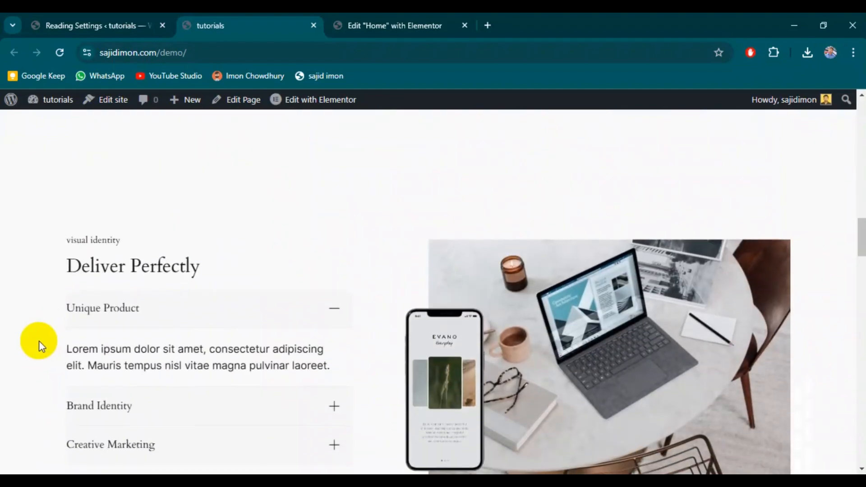
scroll(38, 340, "down", 10)
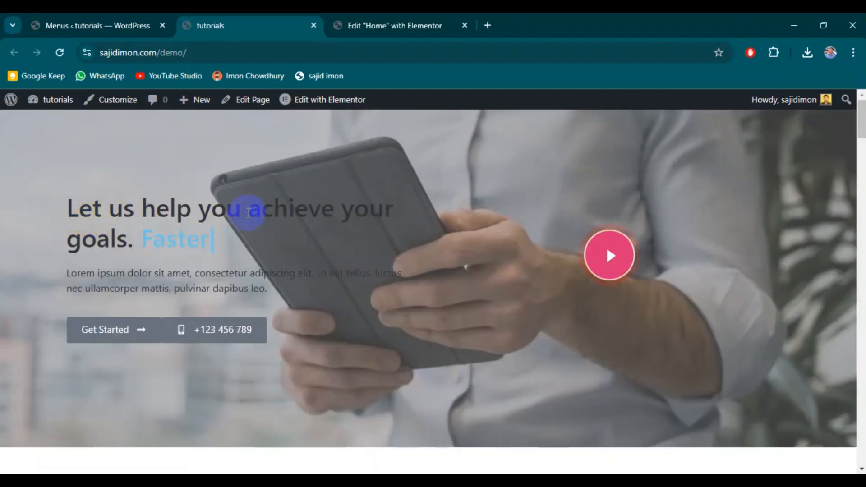
Step: Examine the live homepage's fonts and sections from the hero down to the company branding banner
scroll(325, 294, "down", 7)
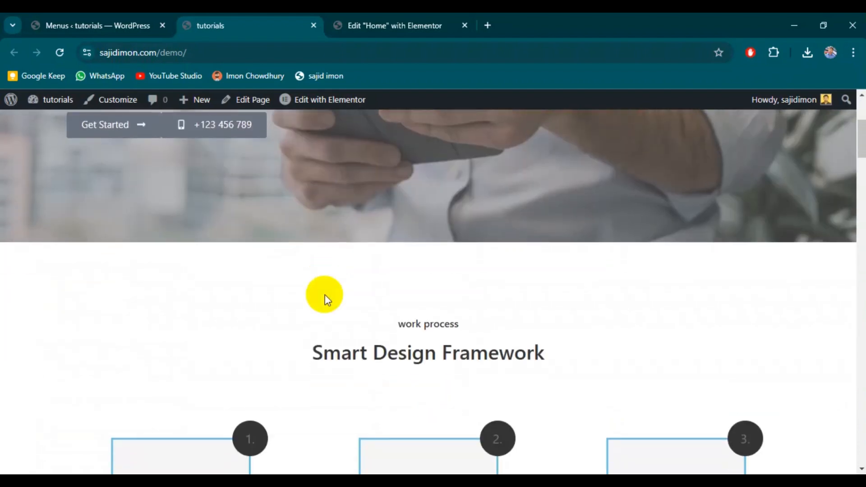
scroll(325, 294, "down", 6)
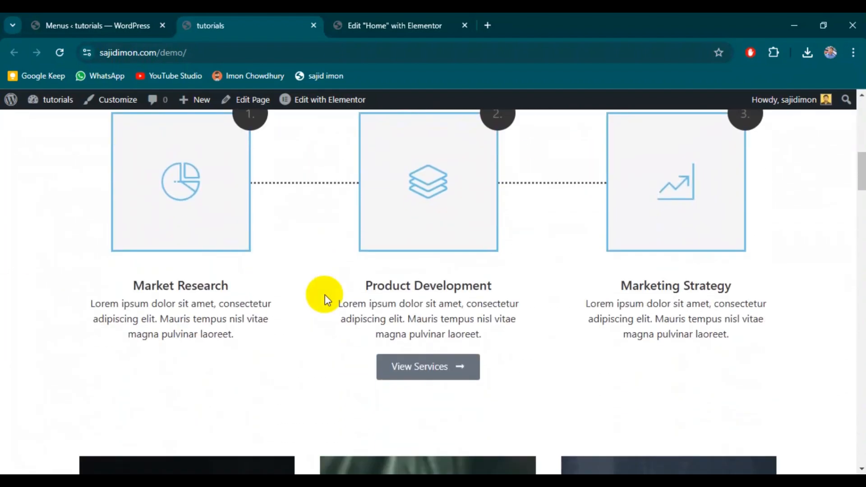
scroll(325, 294, "down", 10)
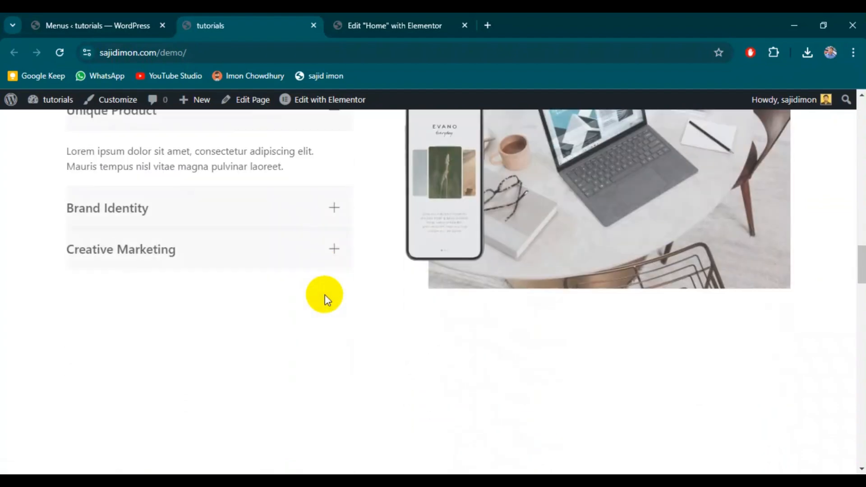
scroll(325, 300, "down", 12)
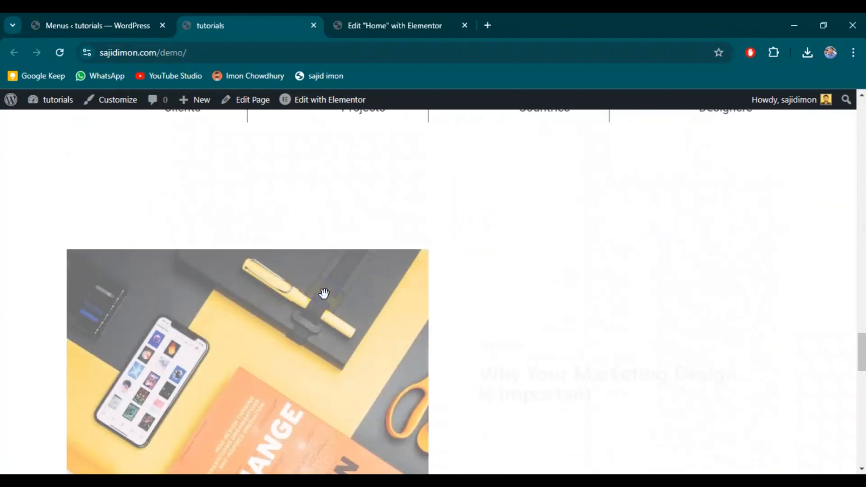
scroll(324, 294, "down", 10)
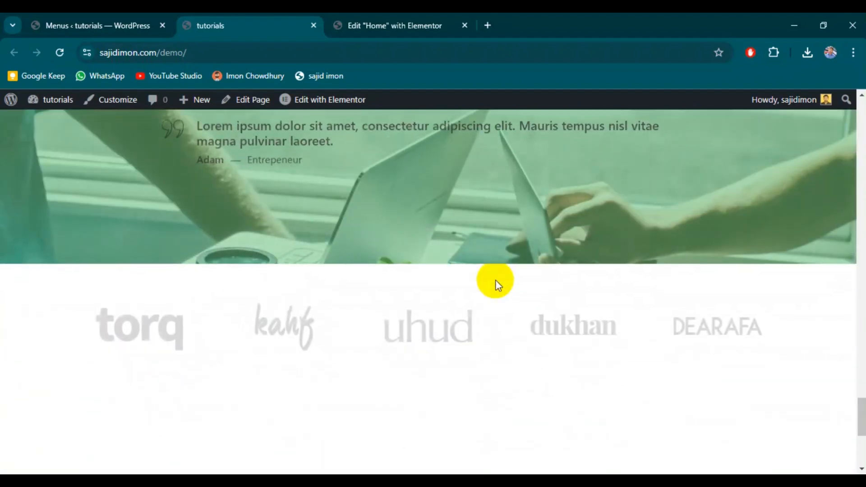
scroll(497, 285, "up", 2)
scroll(495, 280, "down", 8)
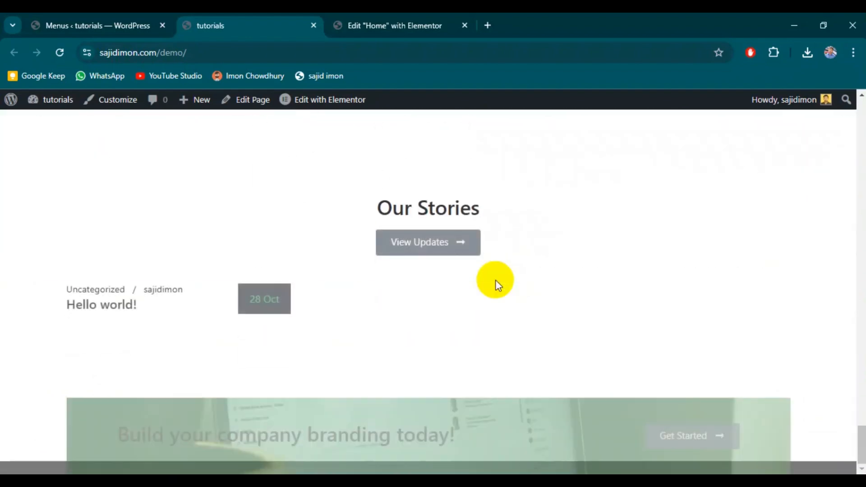
scroll(382, 275, "up", 10)
scroll(381, 274, "down", 5)
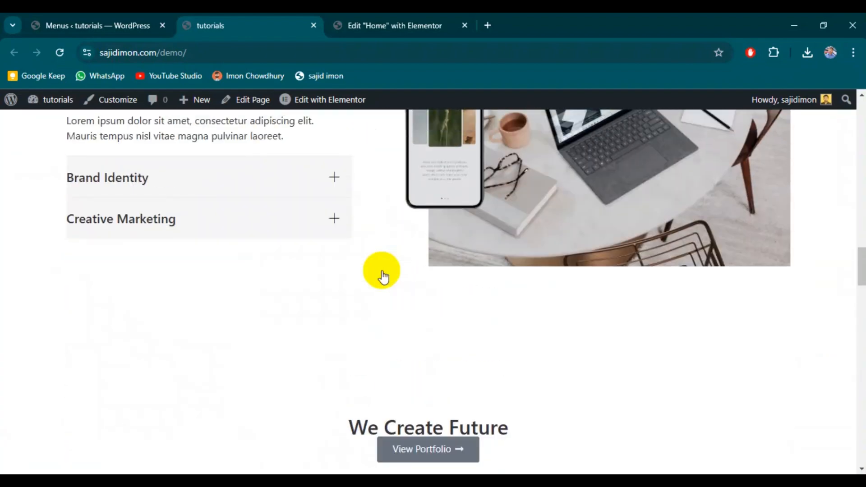
scroll(380, 272, "down", 5)
scroll(293, 216, "up", 15)
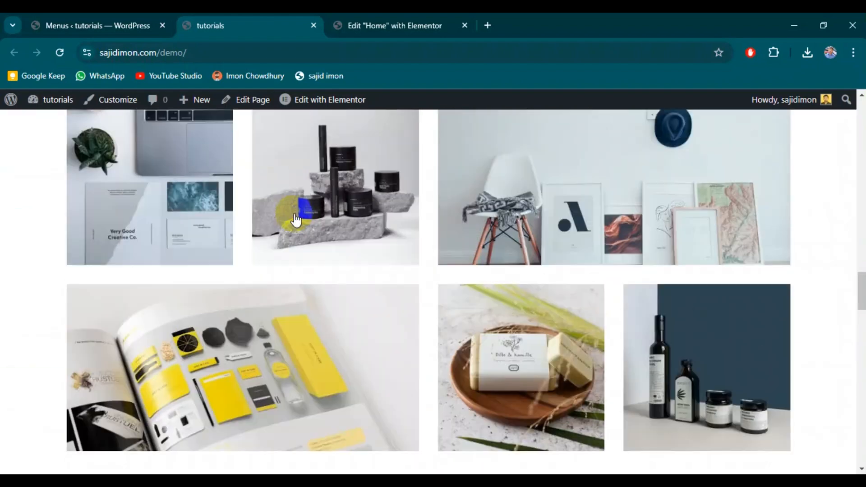
scroll(293, 217, "up", 8)
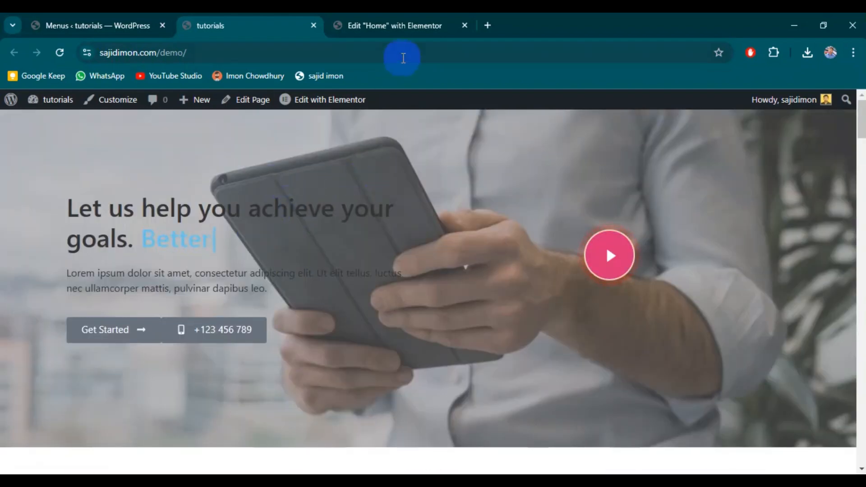
Step: Set the title color of the hero's typeout heading to white in the Elementor editor and publish the page
left_click(397, 20)
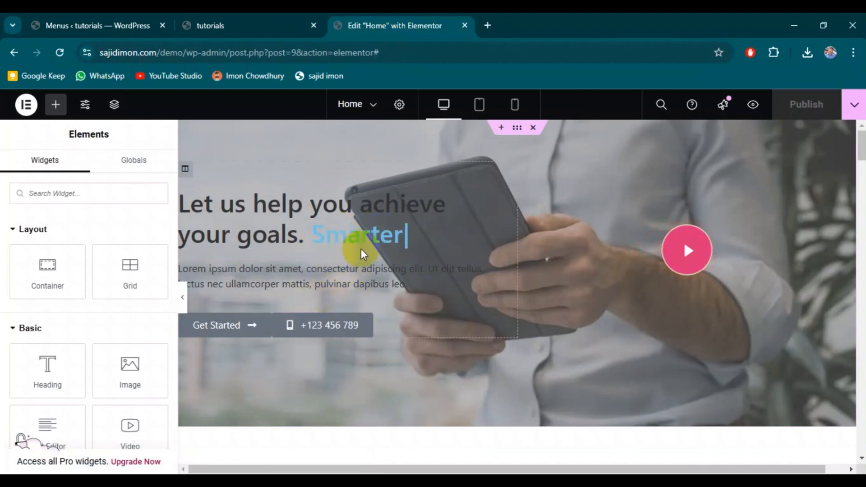
left_click(358, 217)
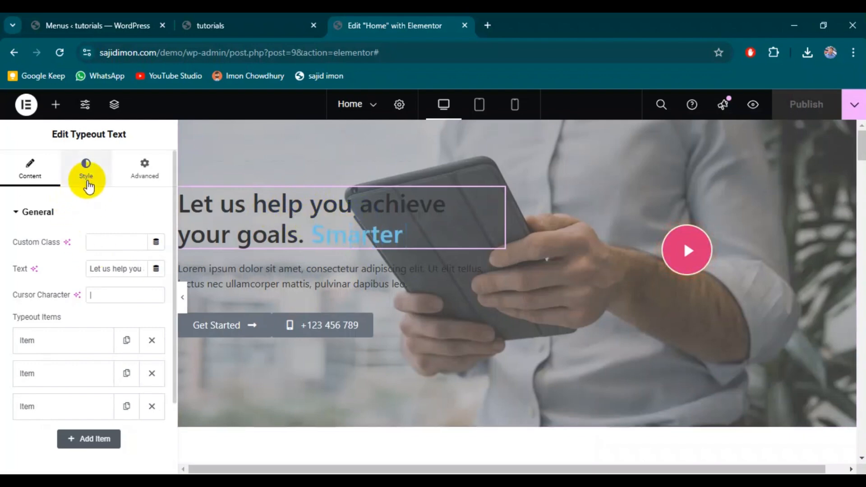
left_click(86, 176)
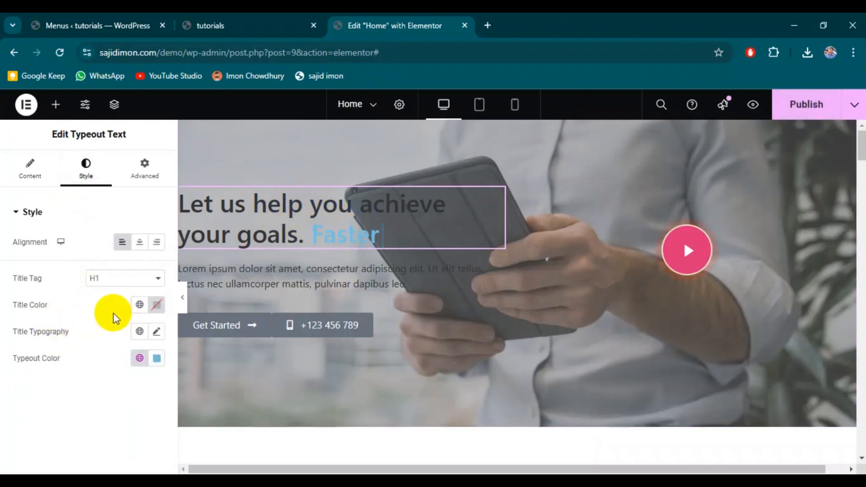
left_click(156, 305)
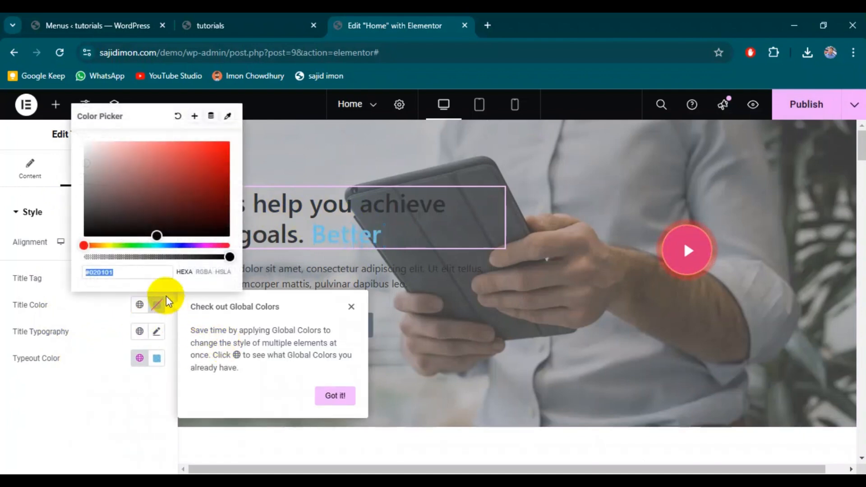
left_click_drag(113, 198, 83, 132)
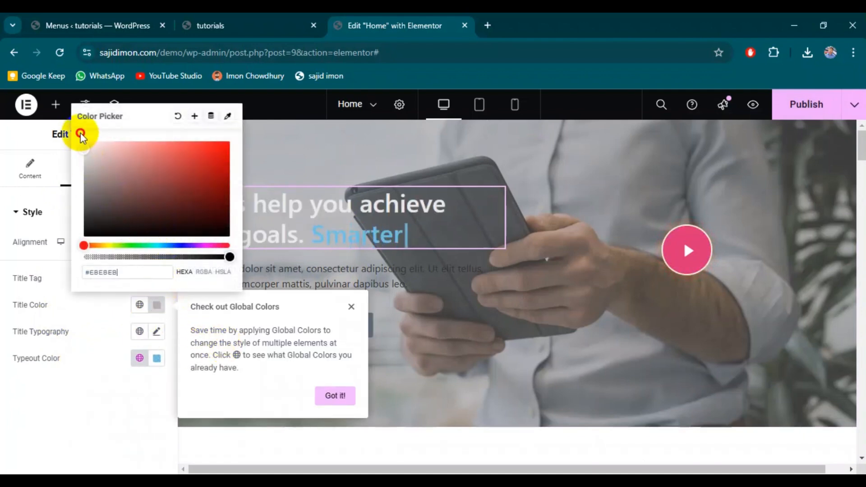
left_click(82, 379)
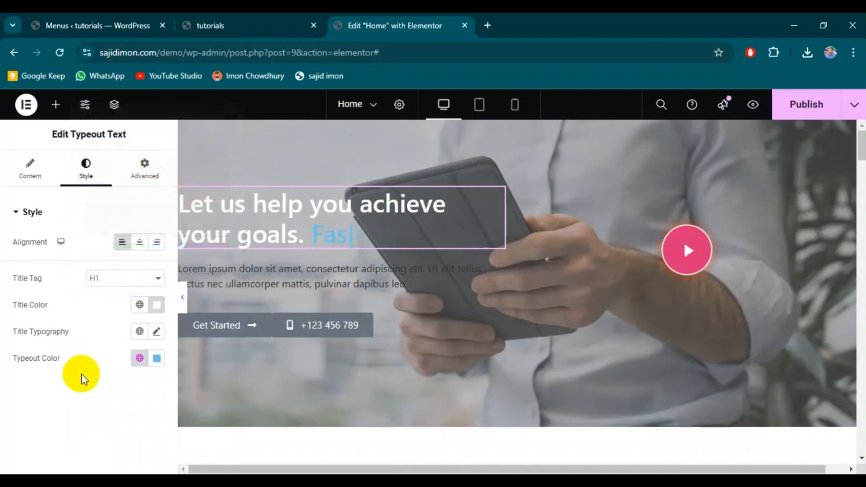
left_click(796, 105)
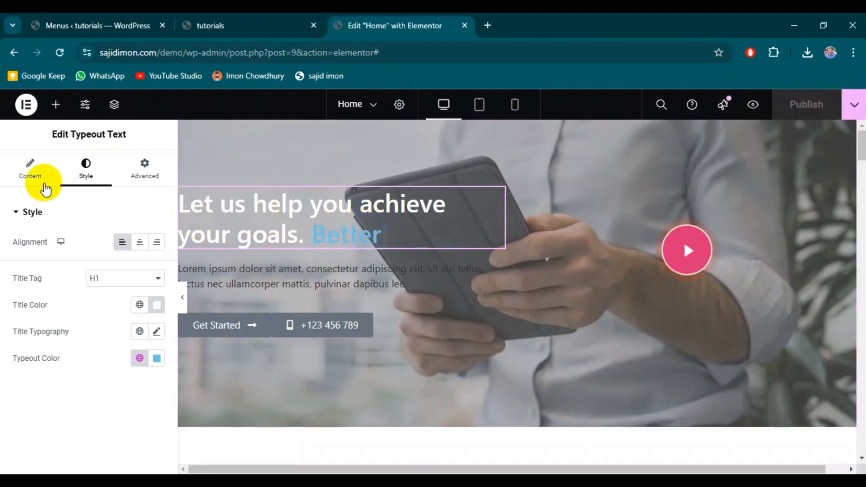
Step: Set the first typeout item of the hero heading to "Better" in the Typeout Text widget's content settings
left_click(31, 170)
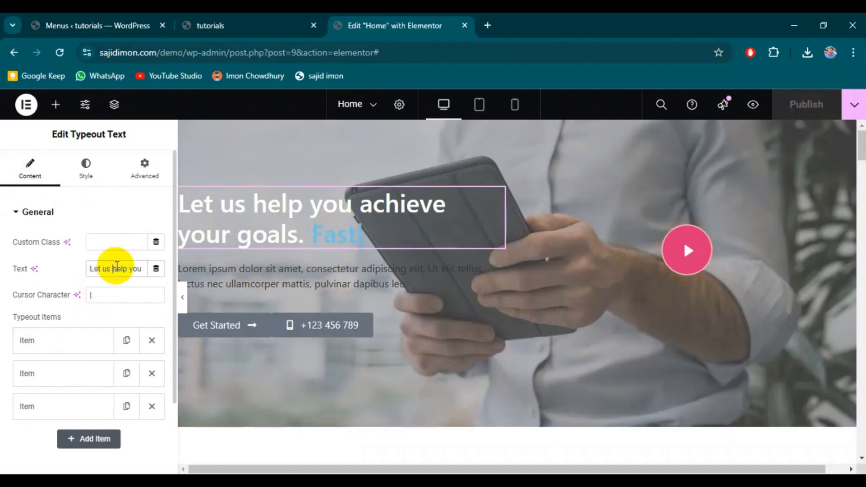
left_click_drag(125, 270, 161, 279)
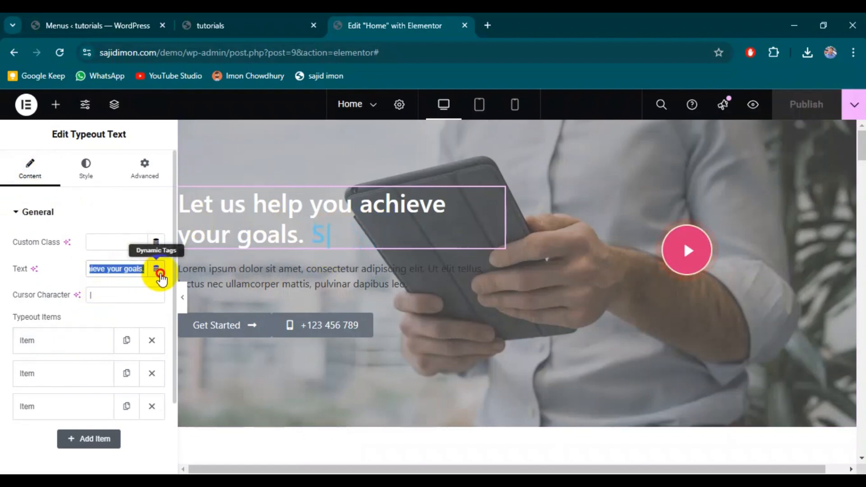
left_click(132, 268)
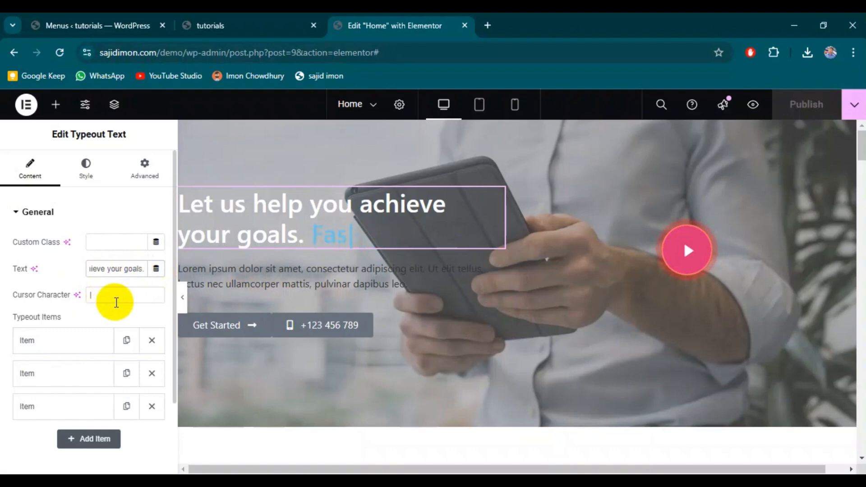
left_click(117, 302)
left_click(77, 340)
scroll(77, 342, "down", 1)
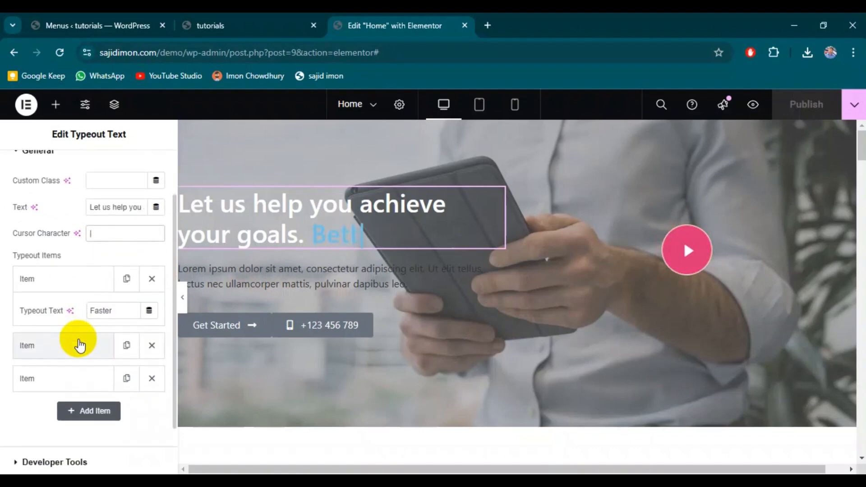
double_click(119, 311)
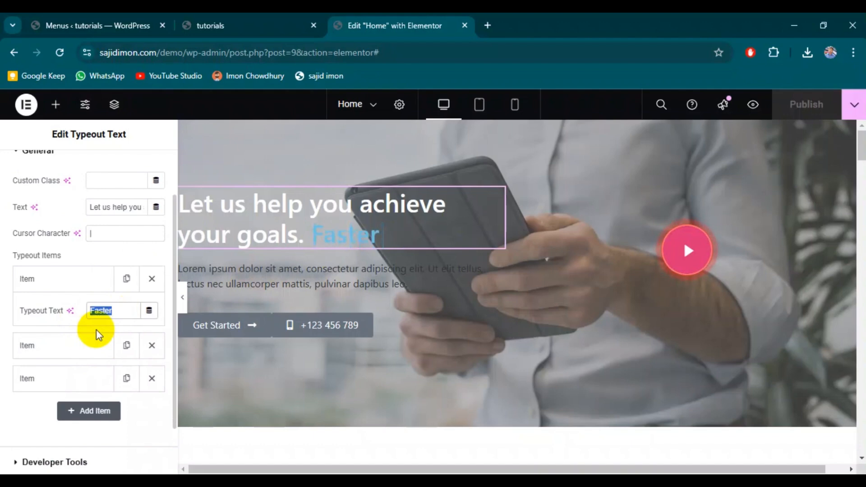
type("Better")
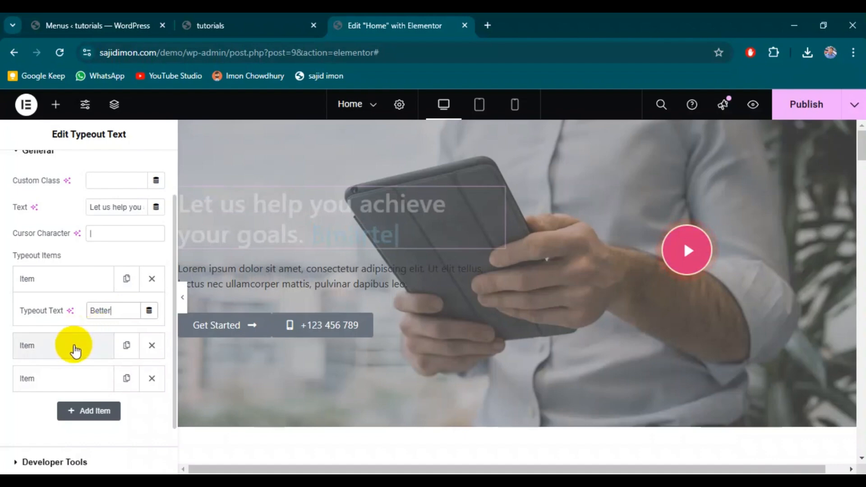
Step: Set the second typeout item of the hero heading to "Smarter"
left_click(71, 345)
left_click(122, 337)
double_click(122, 336)
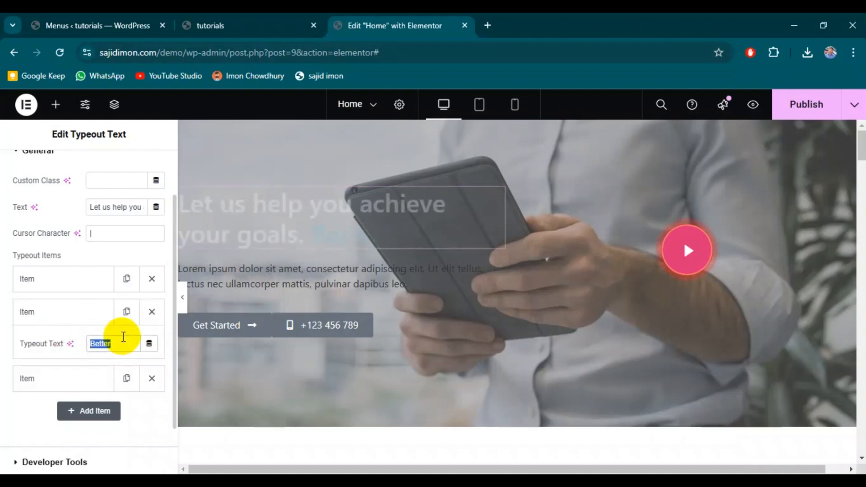
type("Smarter")
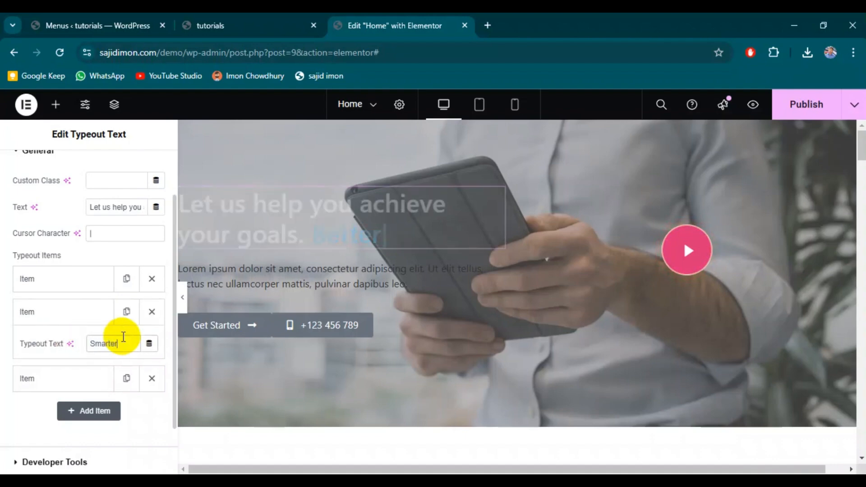
Step: Delete the third typeout item from the hero heading and publish the page
left_click(80, 380)
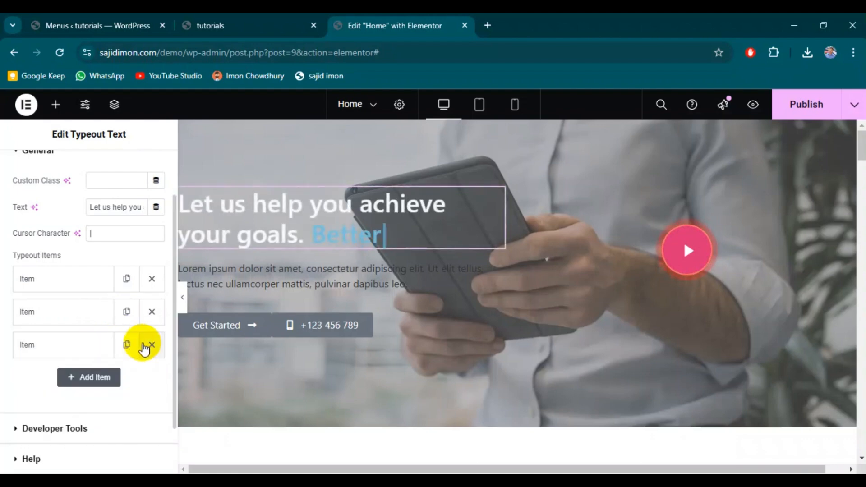
left_click(151, 345)
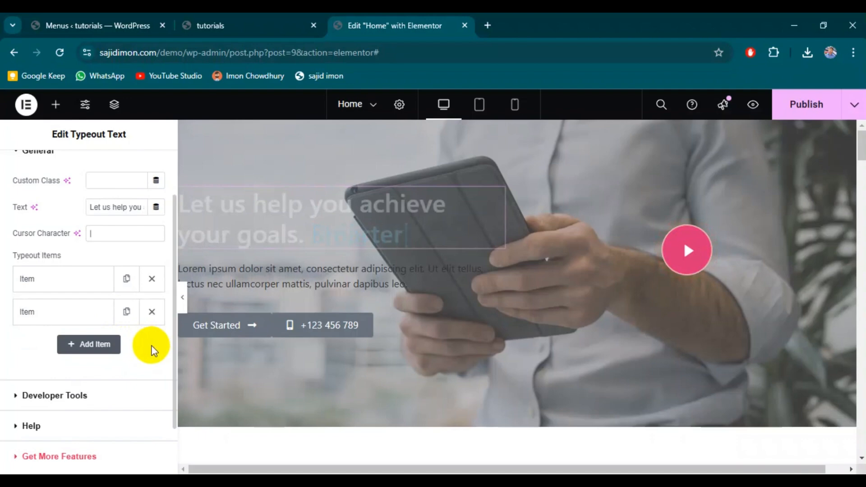
left_click(806, 110)
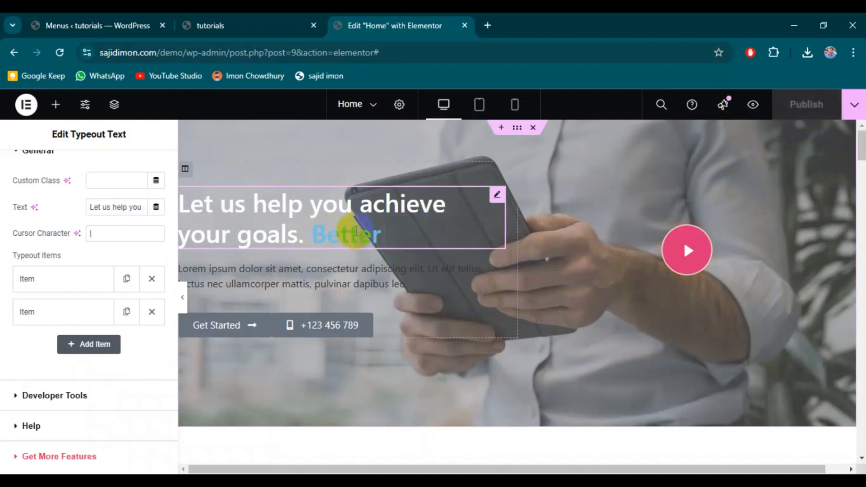
Step: Delete the Our Stories section above the company branding banner and publish the Home page
scroll(425, 280, "down", 2)
scroll(425, 280, "up", 2)
scroll(425, 279, "down", 7)
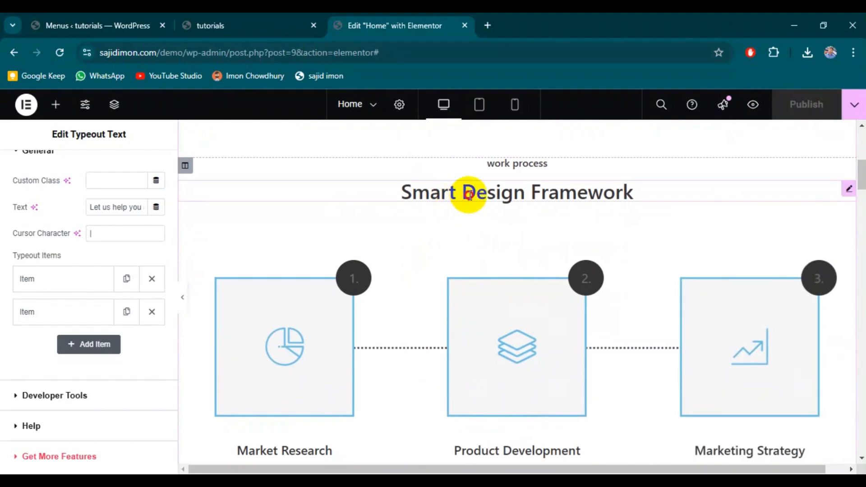
left_click(470, 196)
scroll(414, 298, "down", 15)
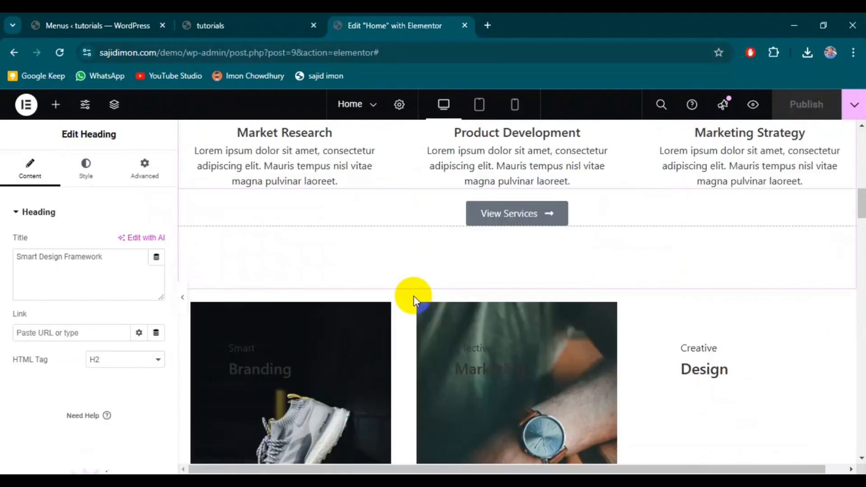
scroll(414, 301, "down", 15)
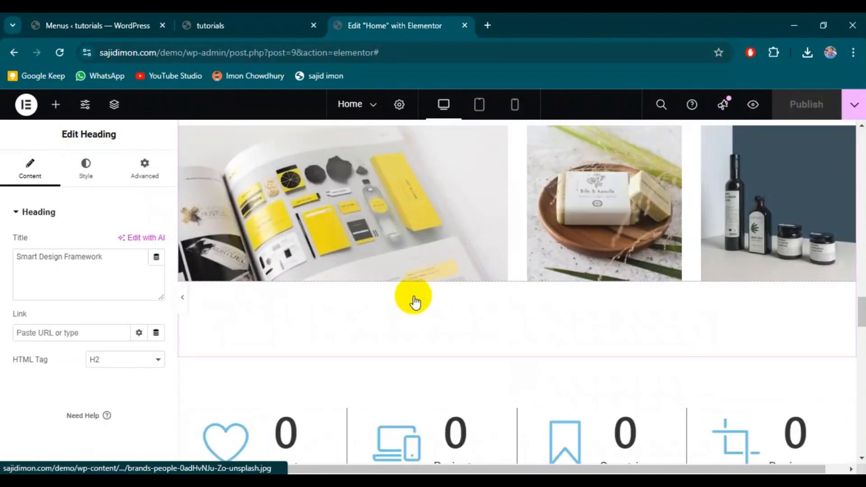
scroll(414, 302, "down", 12)
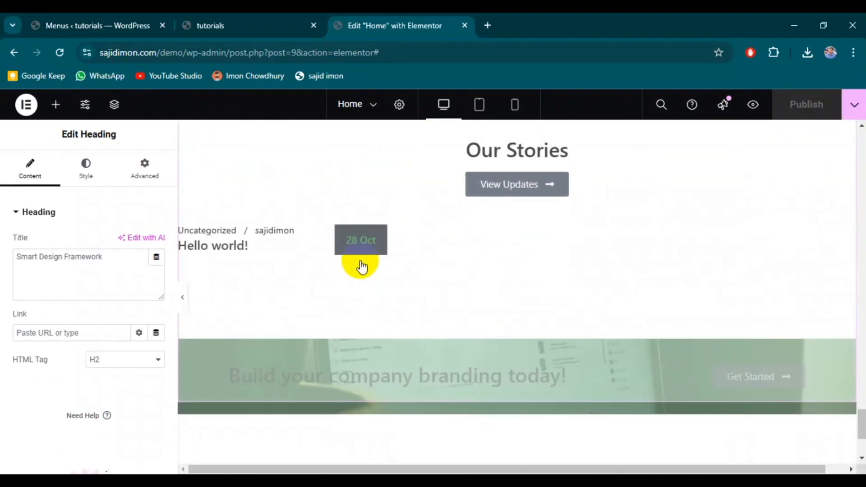
scroll(361, 266, "up", 2)
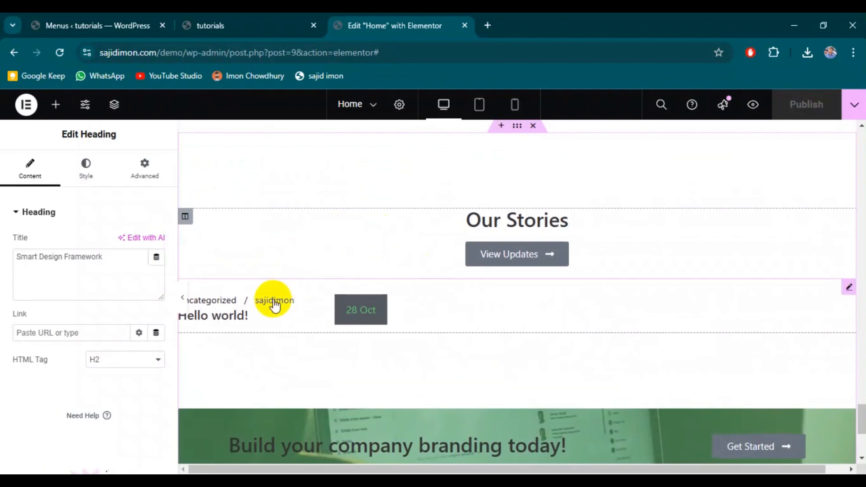
scroll(482, 229, "up", 1)
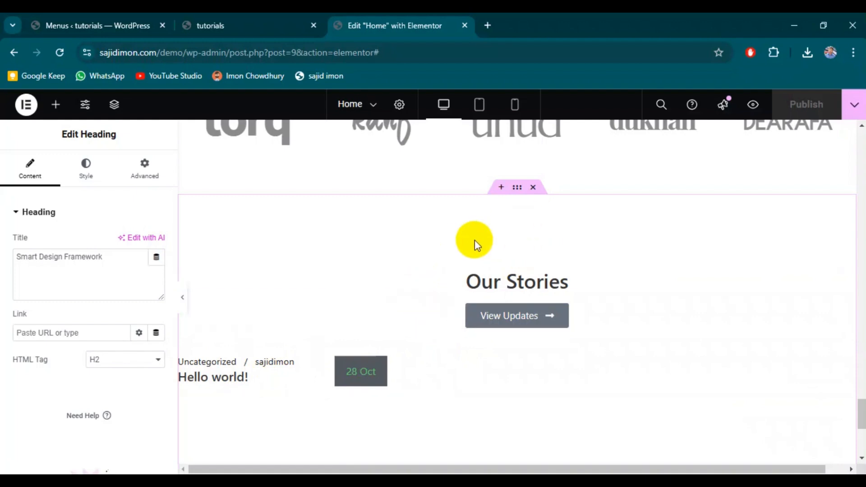
left_click(533, 188)
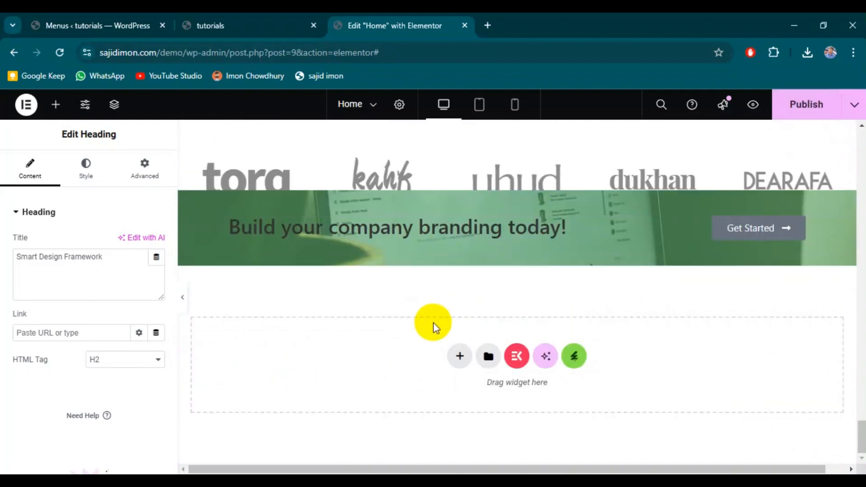
scroll(433, 323, "up", 3)
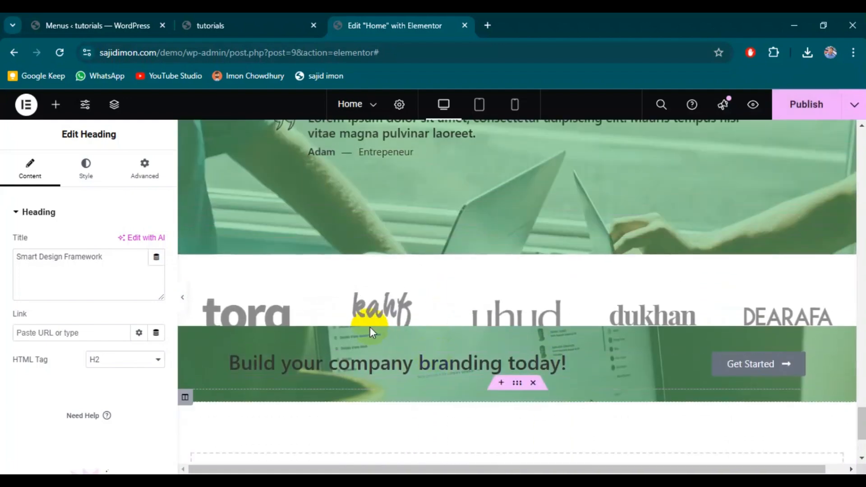
left_click(812, 111)
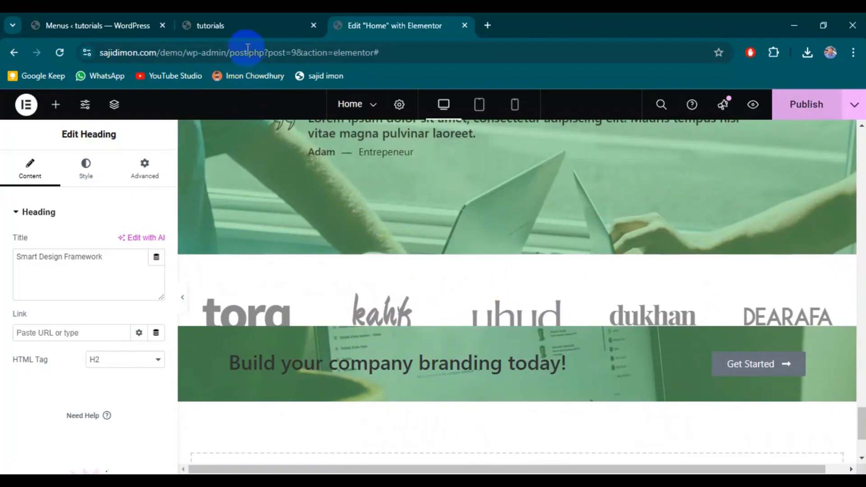
Step: Reload the live homepage and examine the hero heading and the sections down past Why Your Marketing Design is Important
left_click(249, 26)
left_click(59, 53)
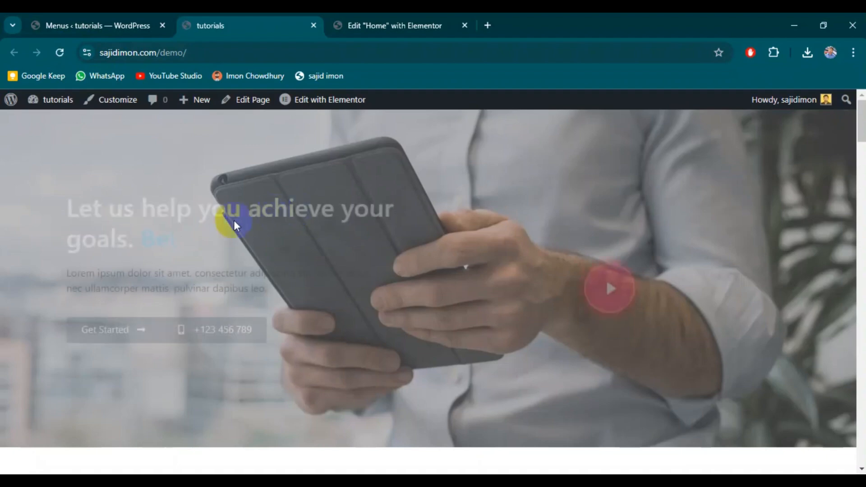
left_click_drag(70, 208, 253, 239)
scroll(103, 286, "down", 6)
scroll(103, 286, "down", 20)
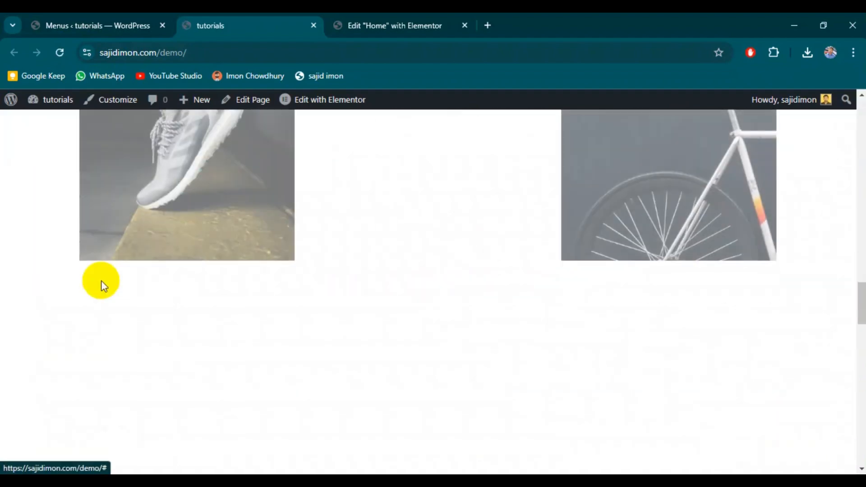
scroll(101, 281, "up", 10)
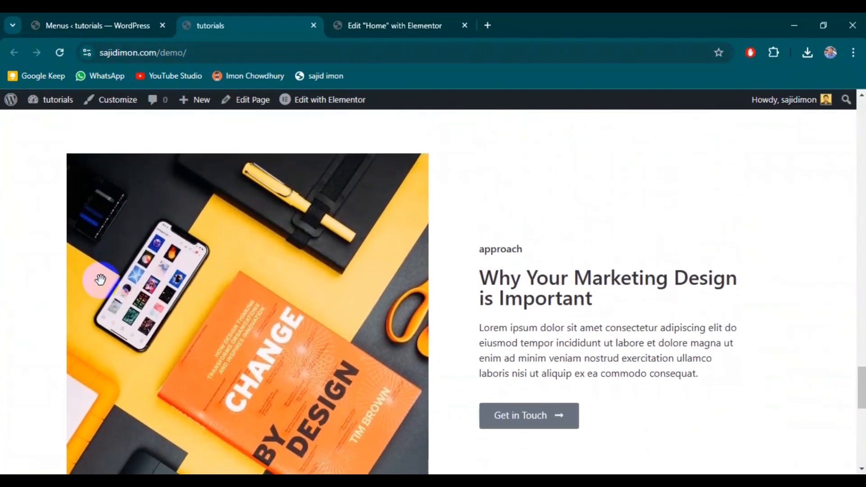
scroll(100, 280, "down", 5)
scroll(100, 279, "up", 15)
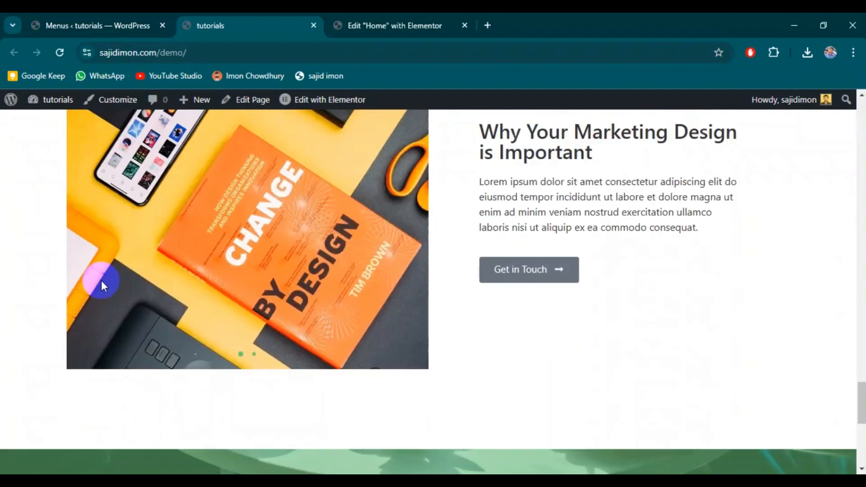